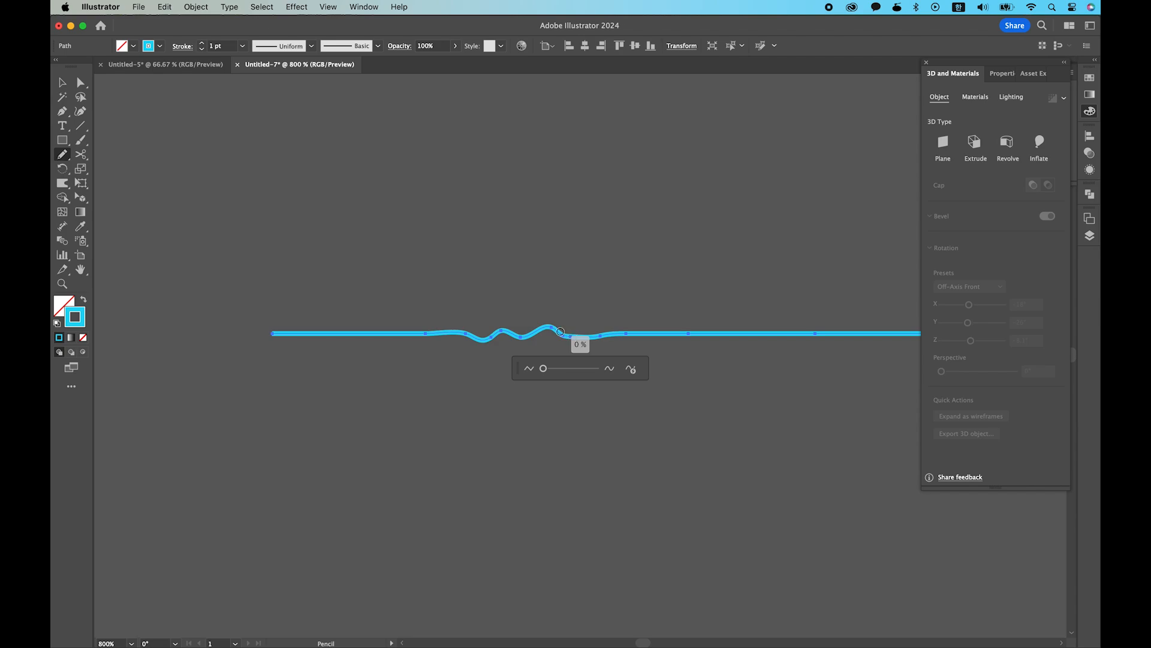
Smooth the blue line where the small waves run out into its straight section.
key(alt)
mouse_move(574, 336)
mouse_down()
mouse_move(664, 334)
mouse_move(634, 339)
mouse_up()
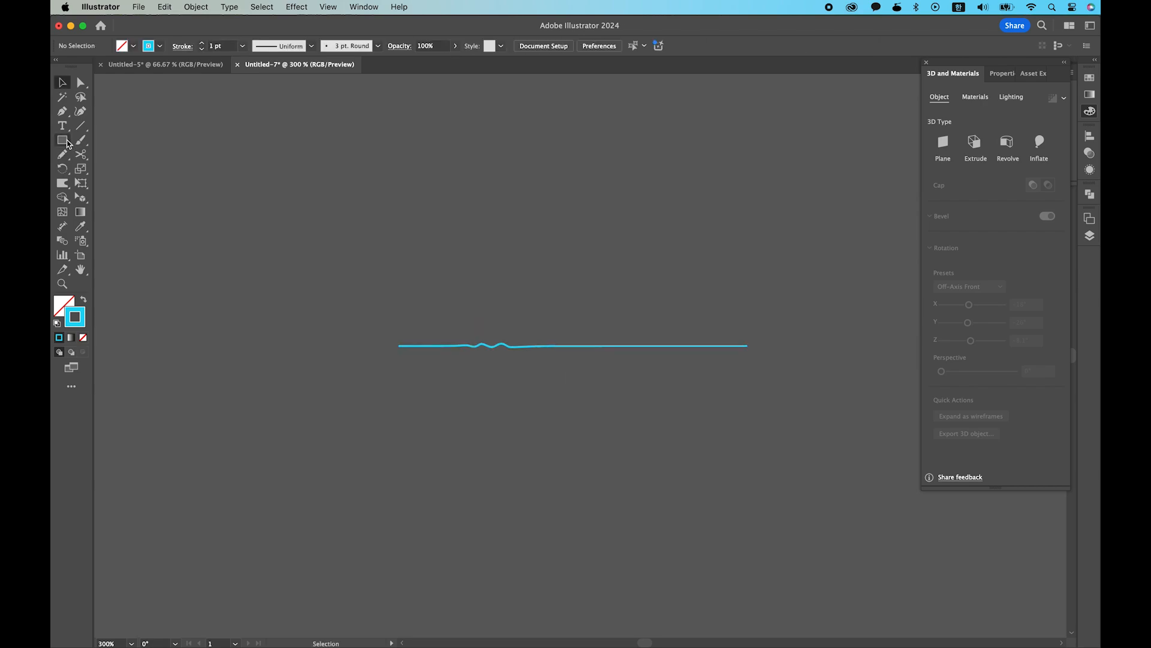
Draw a white ellipse without a stroke above the start of the blue line.
drag(67, 144, 123, 169)
key(shift+x)
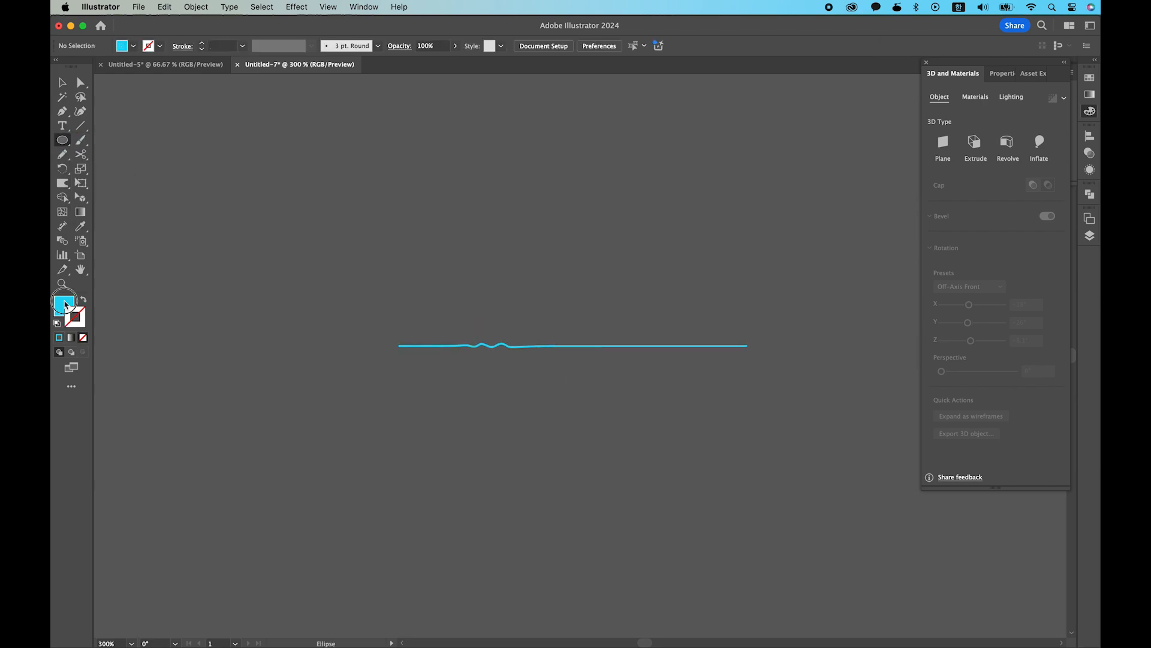
click(65, 304)
double_click(65, 304)
click(176, 256)
drag(146, 225, 147, 226)
click(444, 244)
drag(337, 232, 464, 311)
Draw a white rectangle from the ellipse's centre, covering its upper-right quarter.
key(v)
key(m)
drag(400, 184, 498, 271)
key(v)
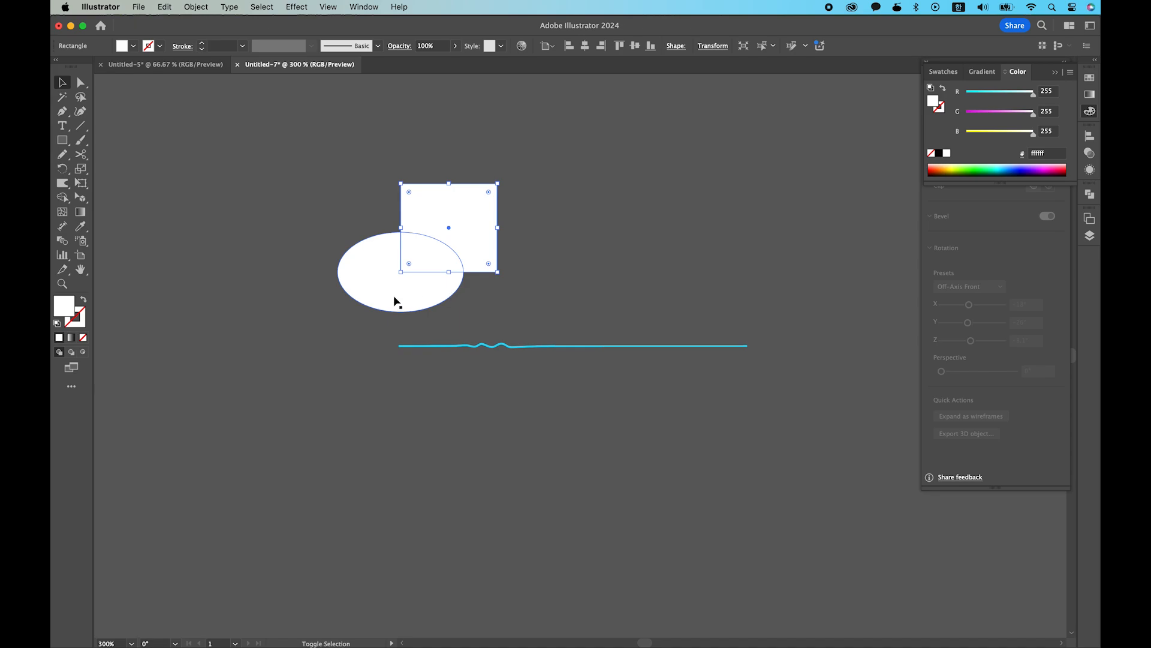
Intersect the ellipse and the rectangle with Pathfinder so only the overlapping quarter ellipse remains.
shift+click(394, 298)
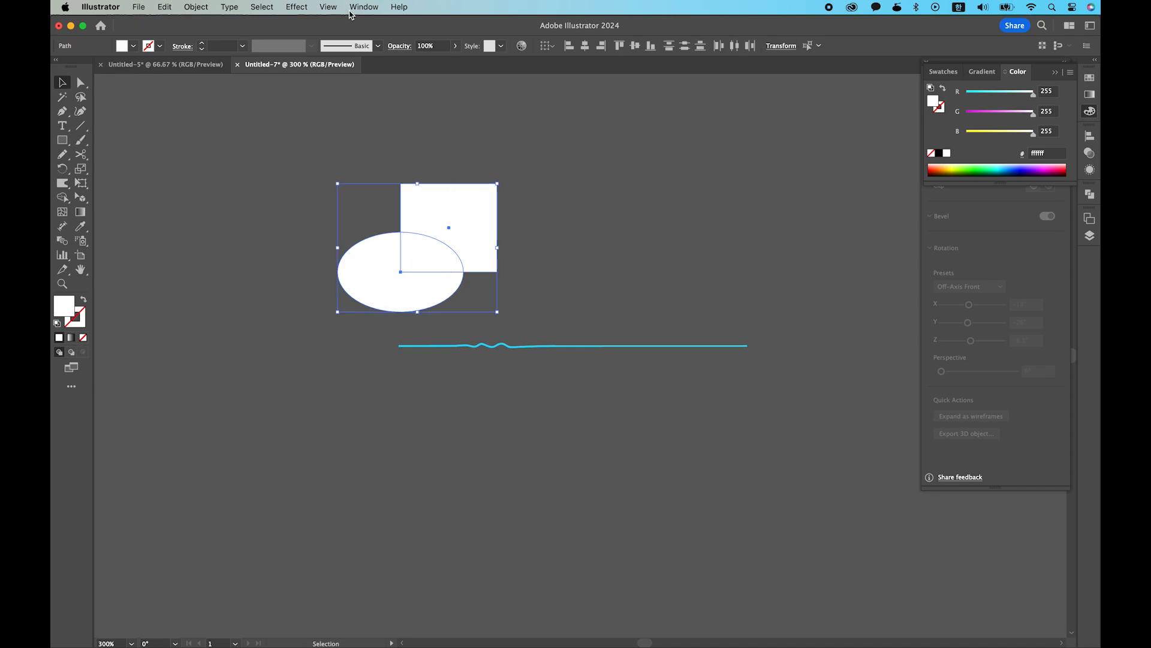
click(360, 8)
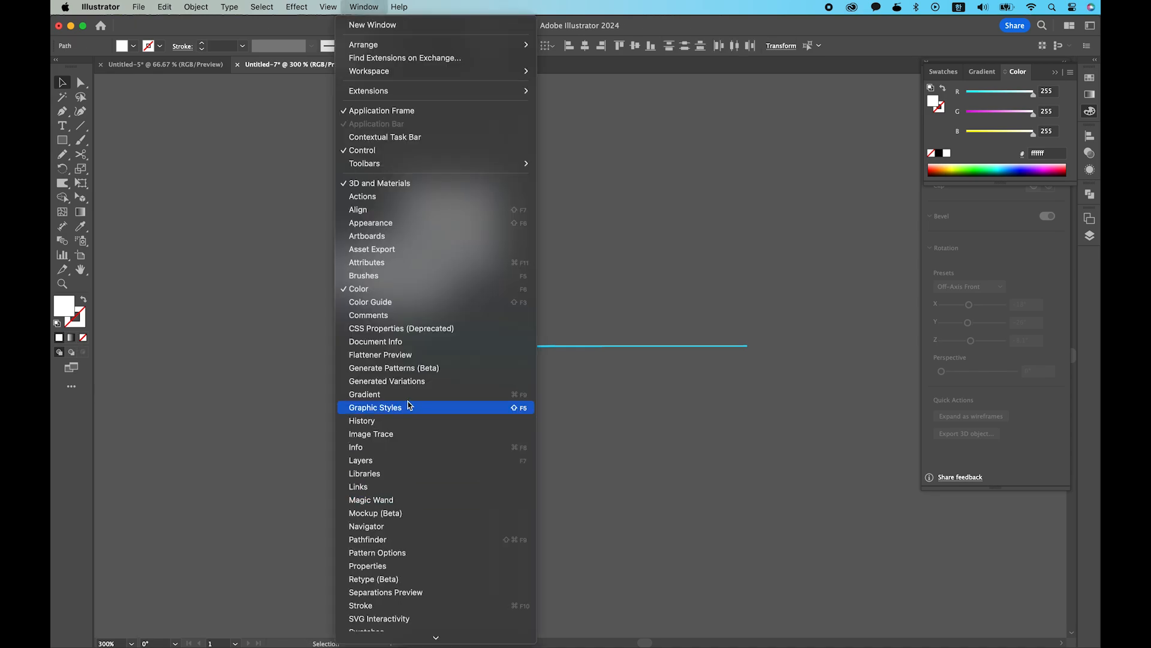
click(435, 540)
click(571, 269)
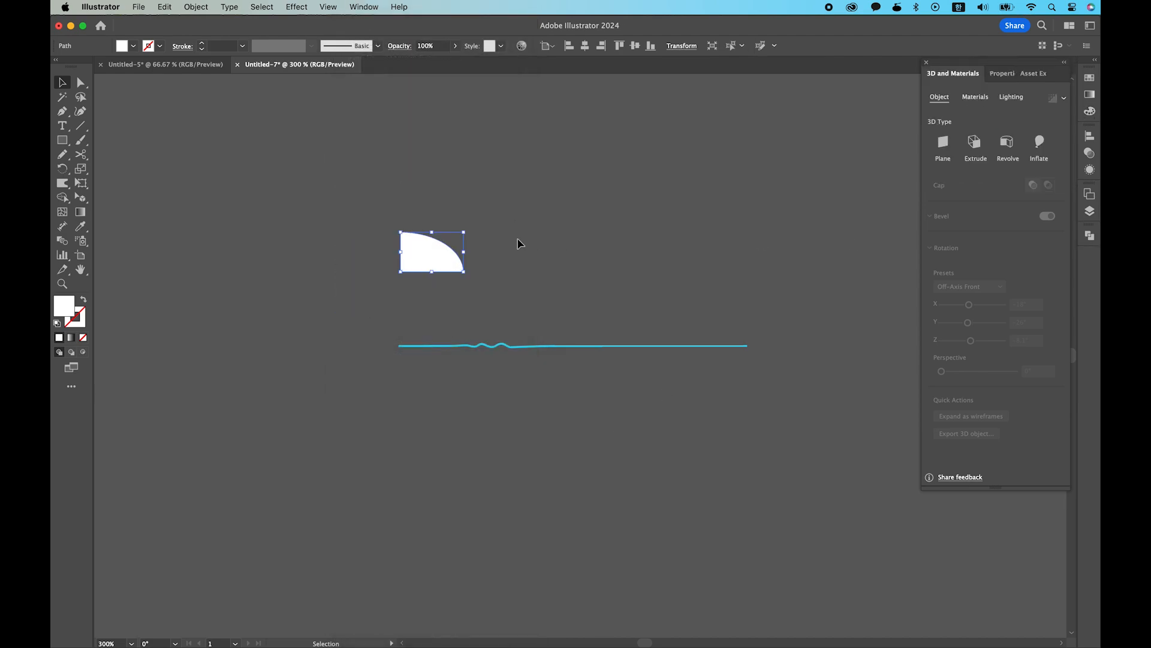
Place the quarter ellipse on the straight left end of the blue line and group the two.
drag(436, 257, 433, 330)
drag(494, 244, 531, 423)
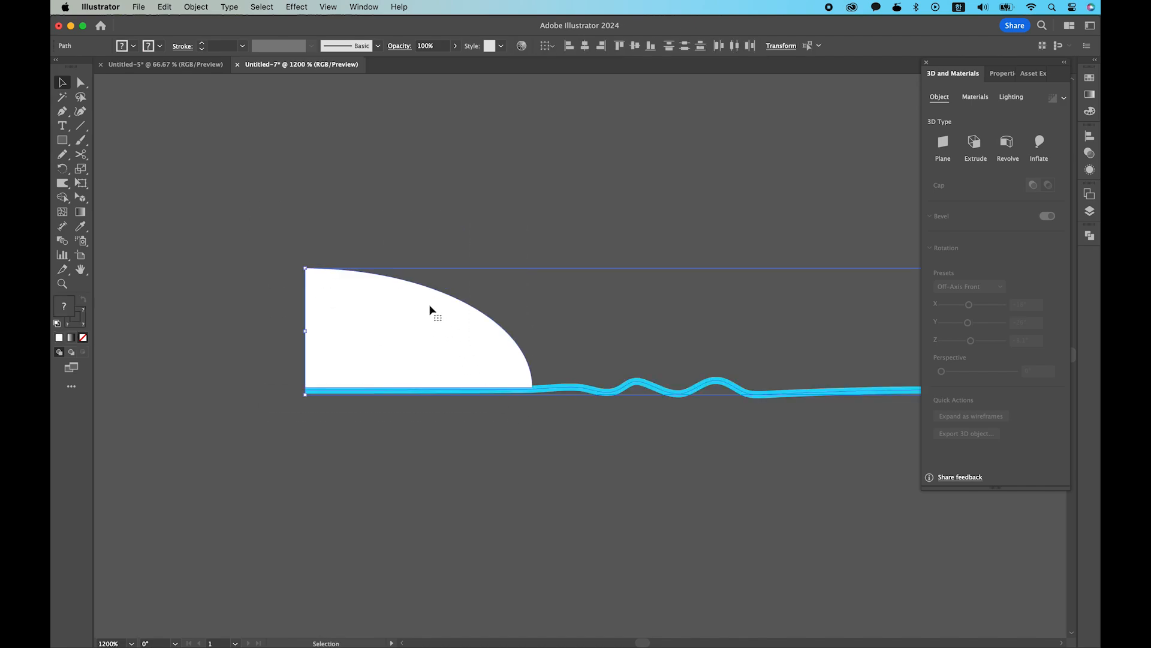
right_click(430, 310)
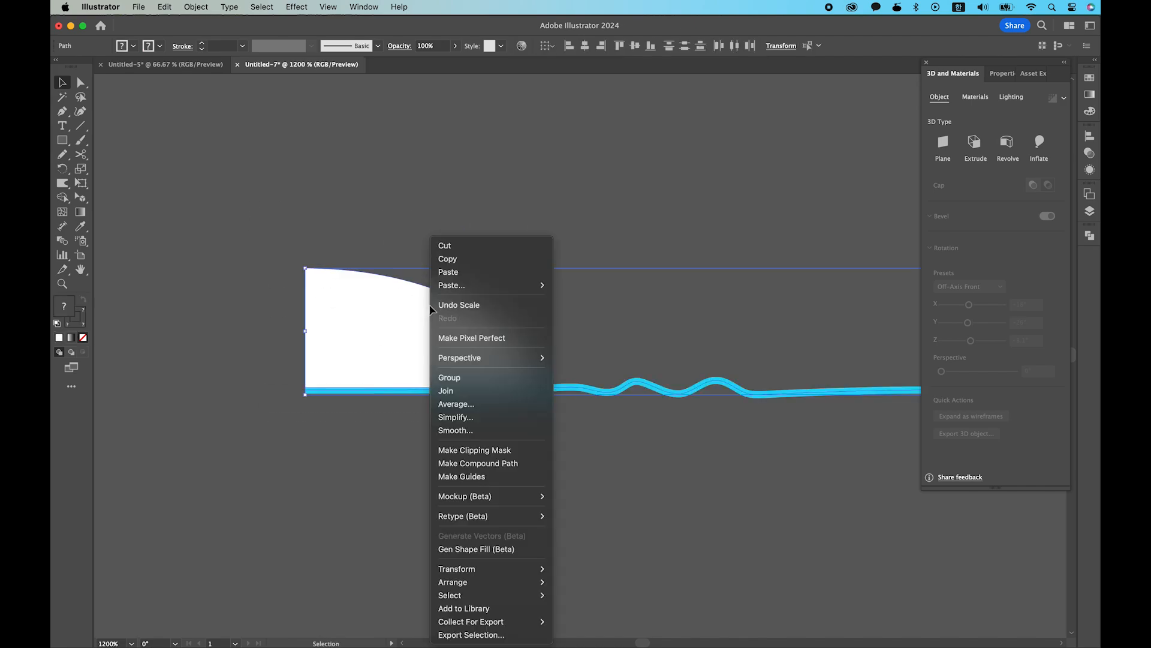
click(471, 378)
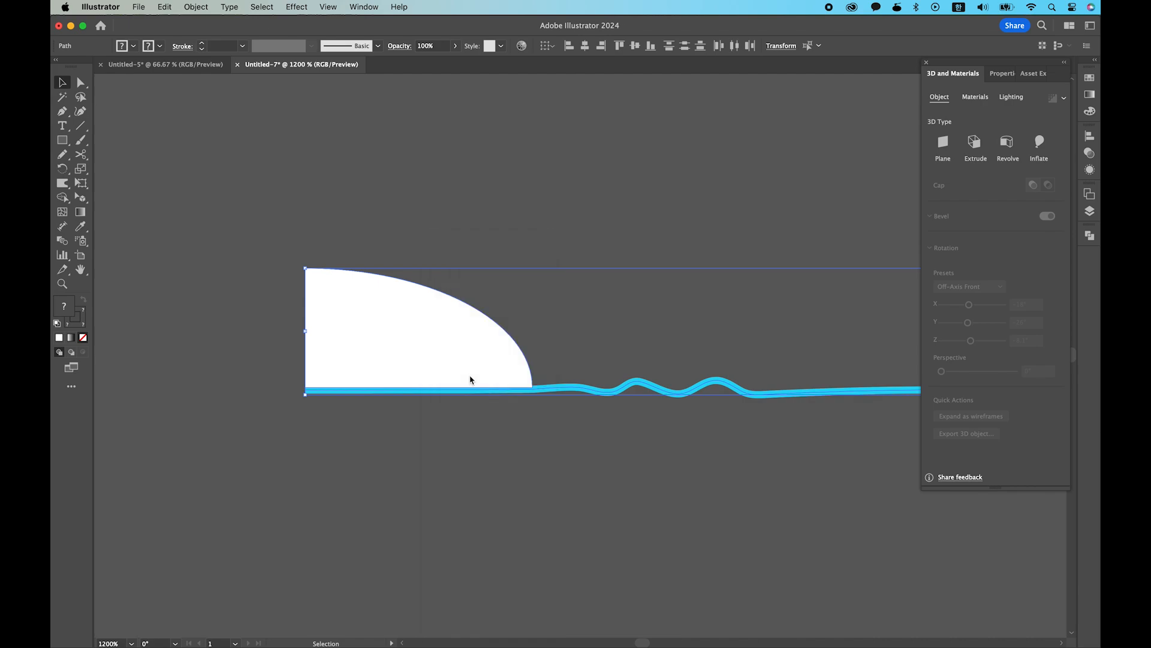
Apply a 3D Revolve to the group and tilt it to an X rotation of about 131°.
click(306, 8)
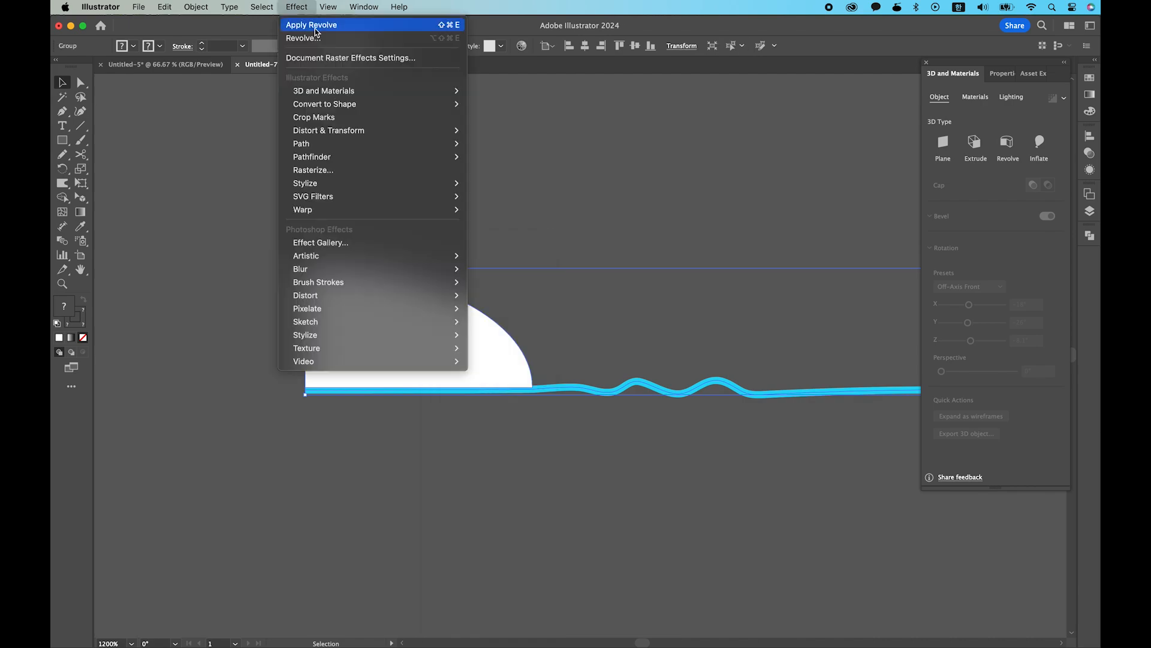
mouse_move(377, 91)
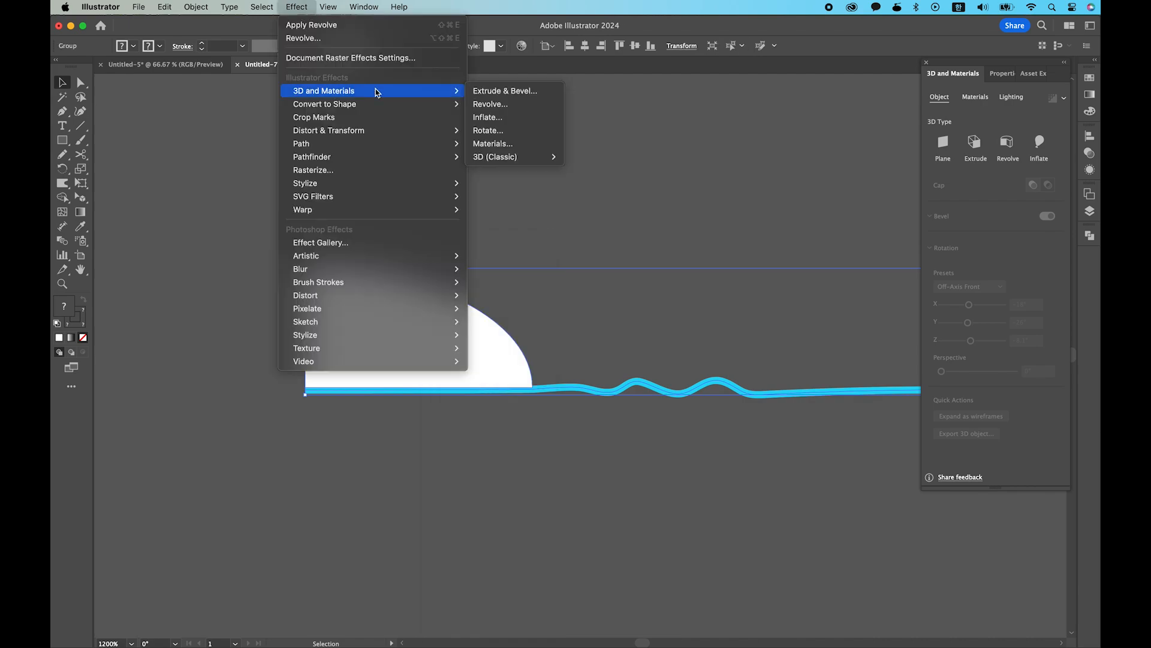
click(526, 105)
drag(491, 305, 483, 322)
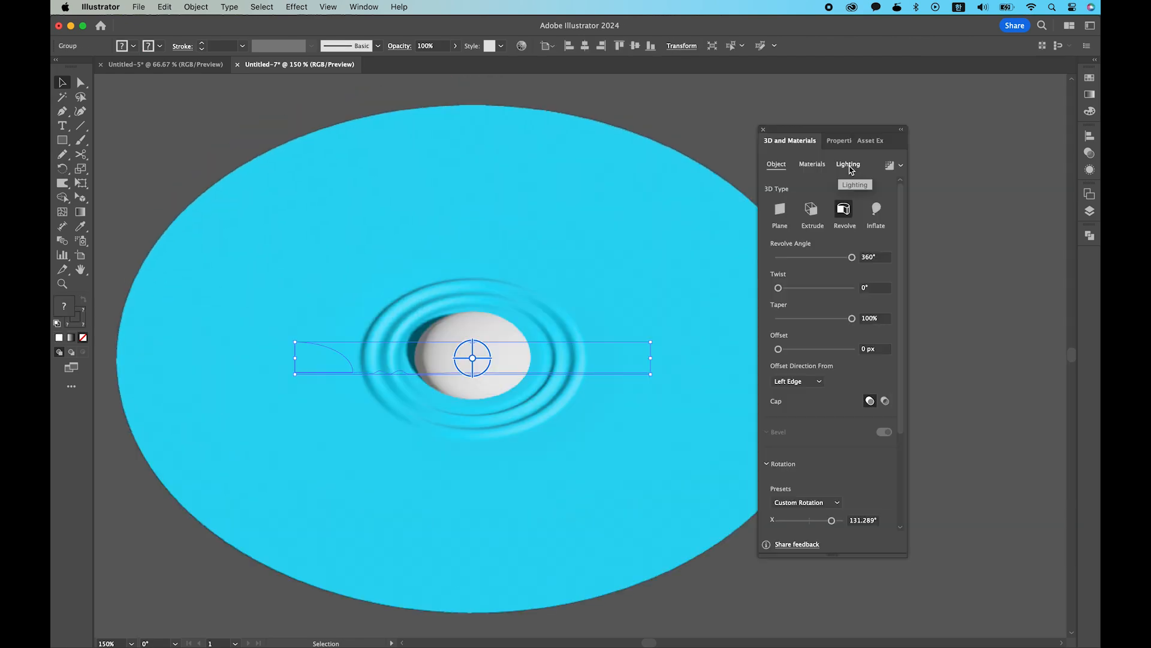
Set the revolved object's light to a rotation of 170° and a height of 50°.
click(849, 165)
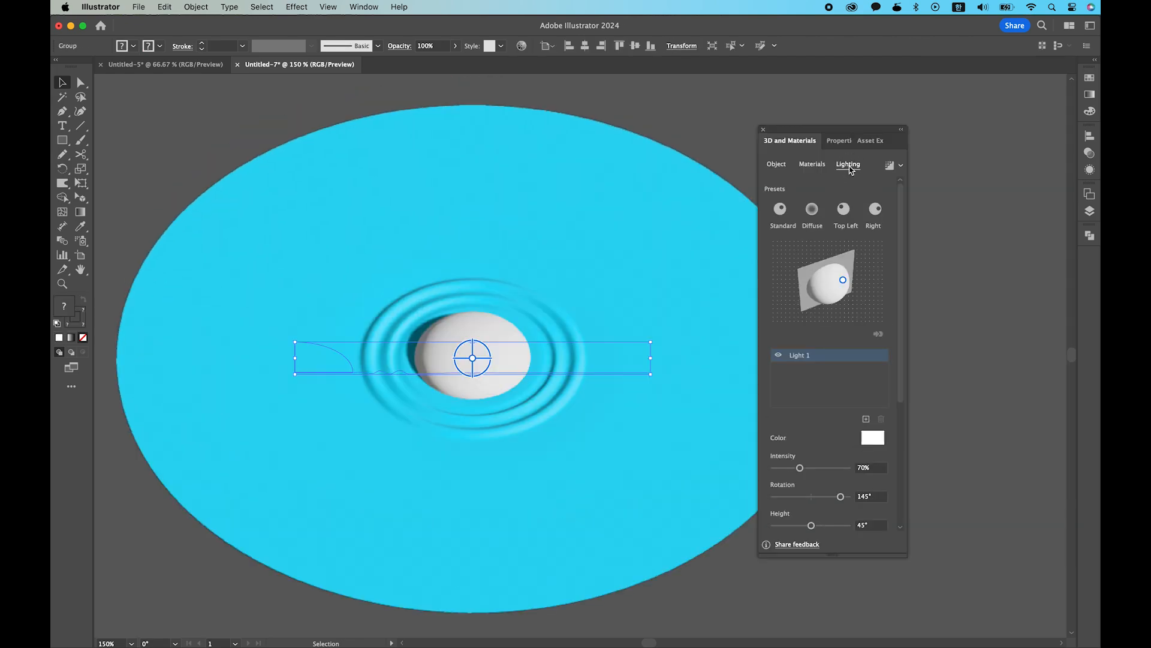
drag(843, 280, 838, 283)
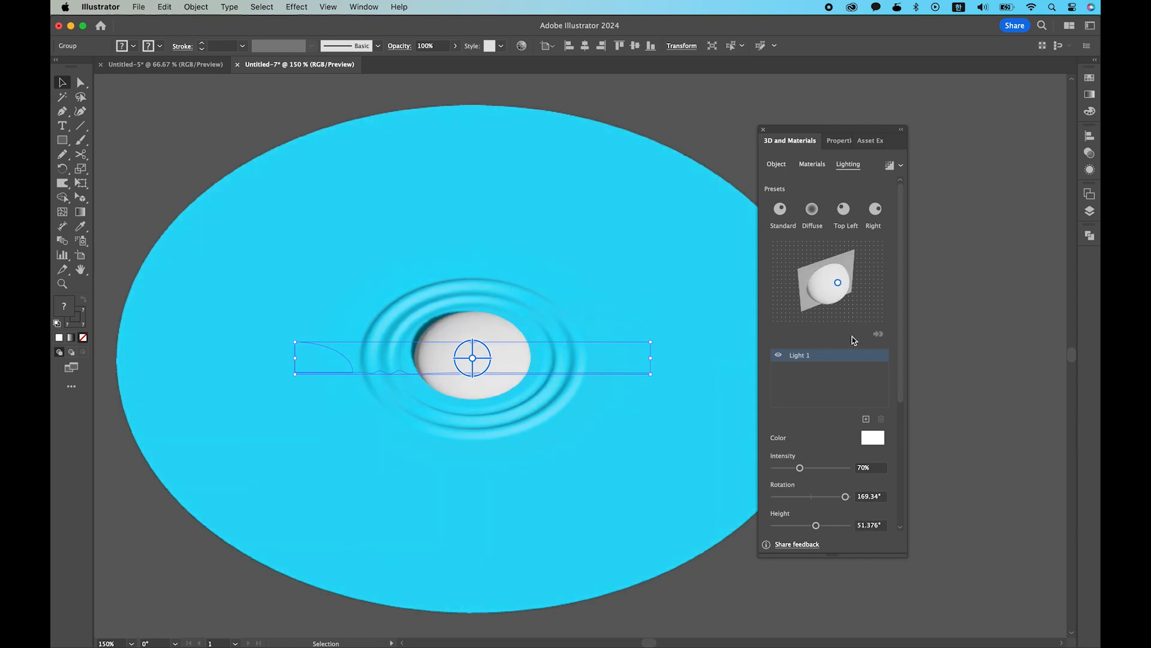
scroll(827, 444, down, 3)
scroll(829, 449, down, 2)
click(877, 425)
text(170)
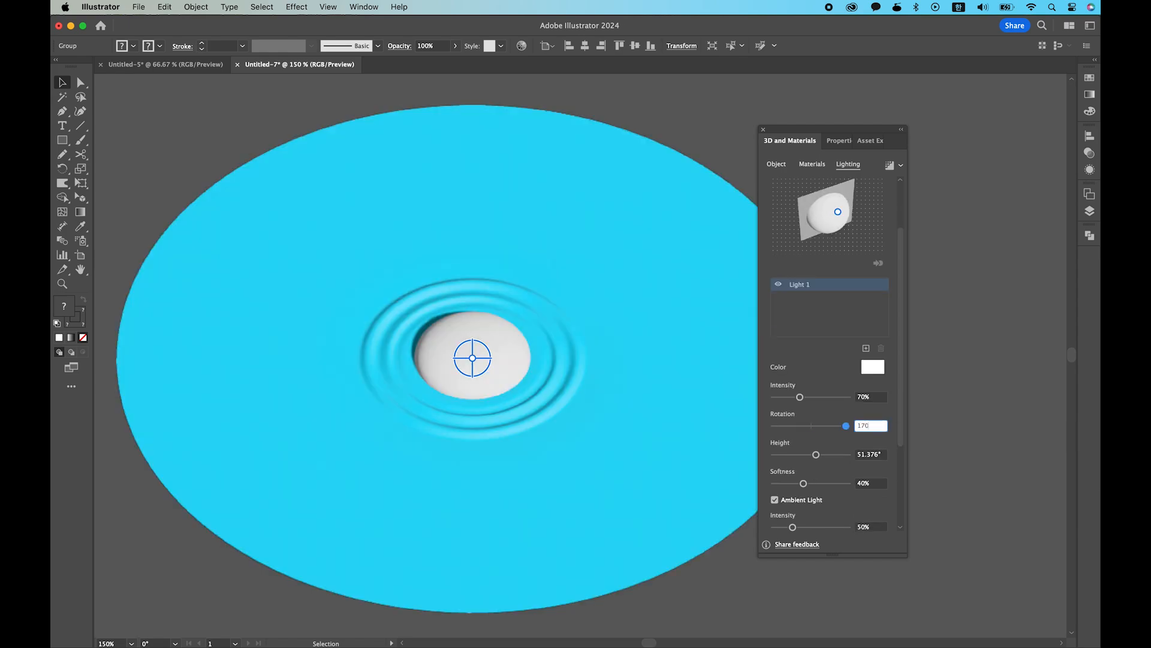
key(Tab)
text(50)
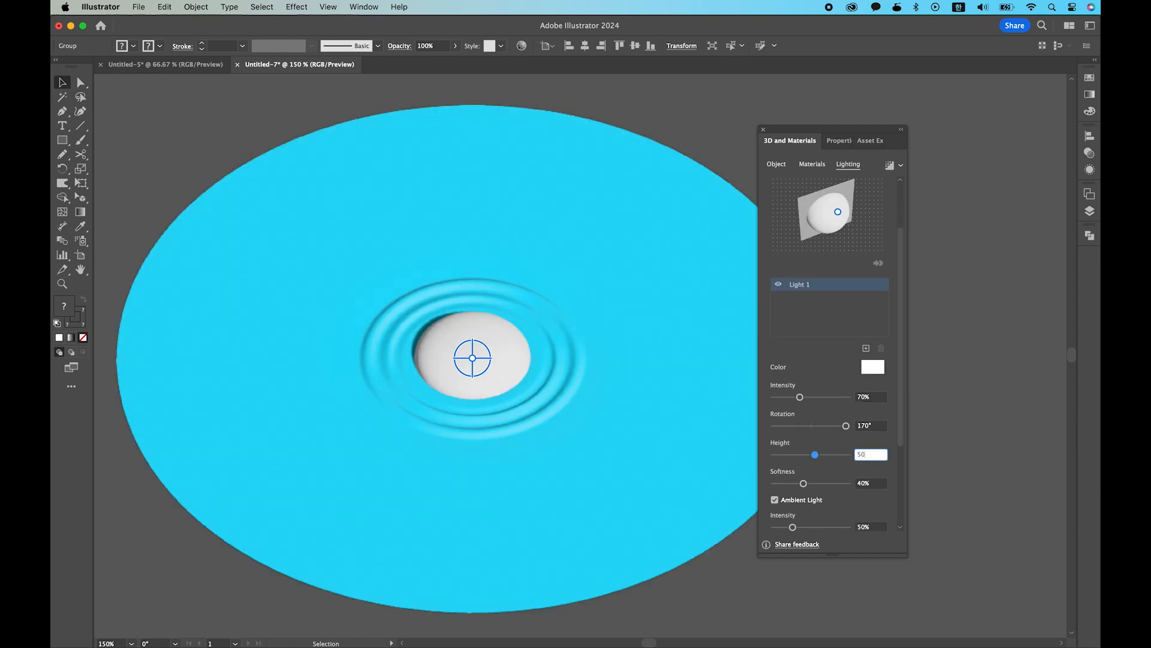
key(Tab)
Adjust the render settings of the revolved 3D object.
drag(900, 409, 901, 483)
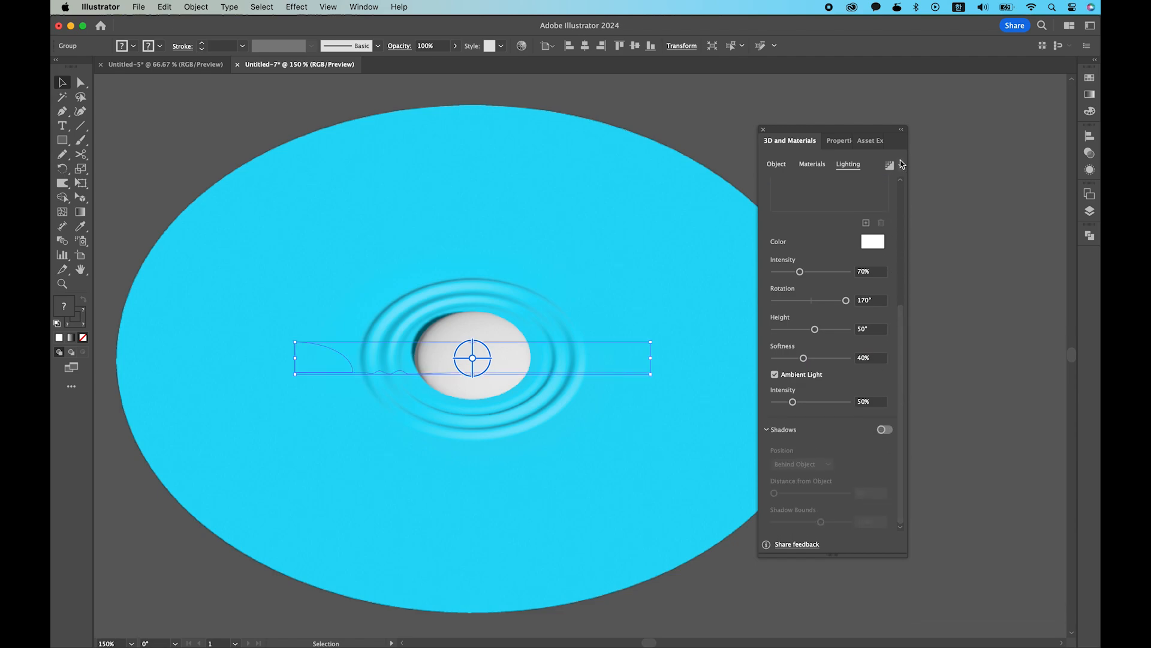
click(902, 166)
click(885, 211)
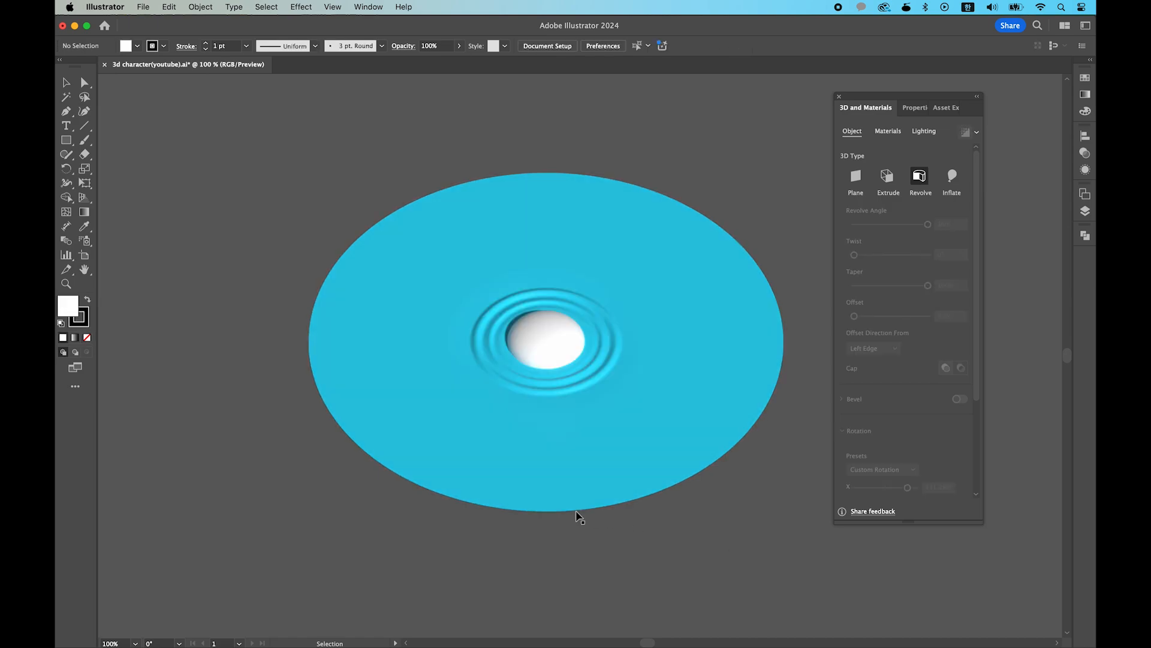
Draw a circle about 21 px wide below the blue disc, with a black fill and no stroke.
drag(395, 528, 402, 534)
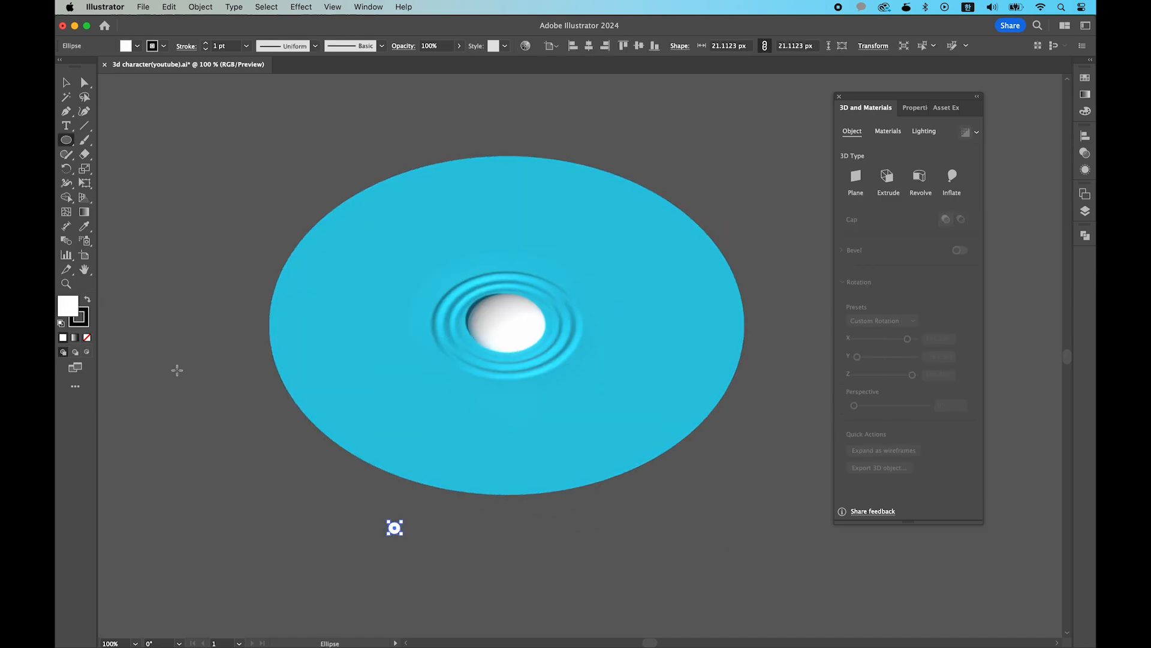
click(88, 299)
click(87, 339)
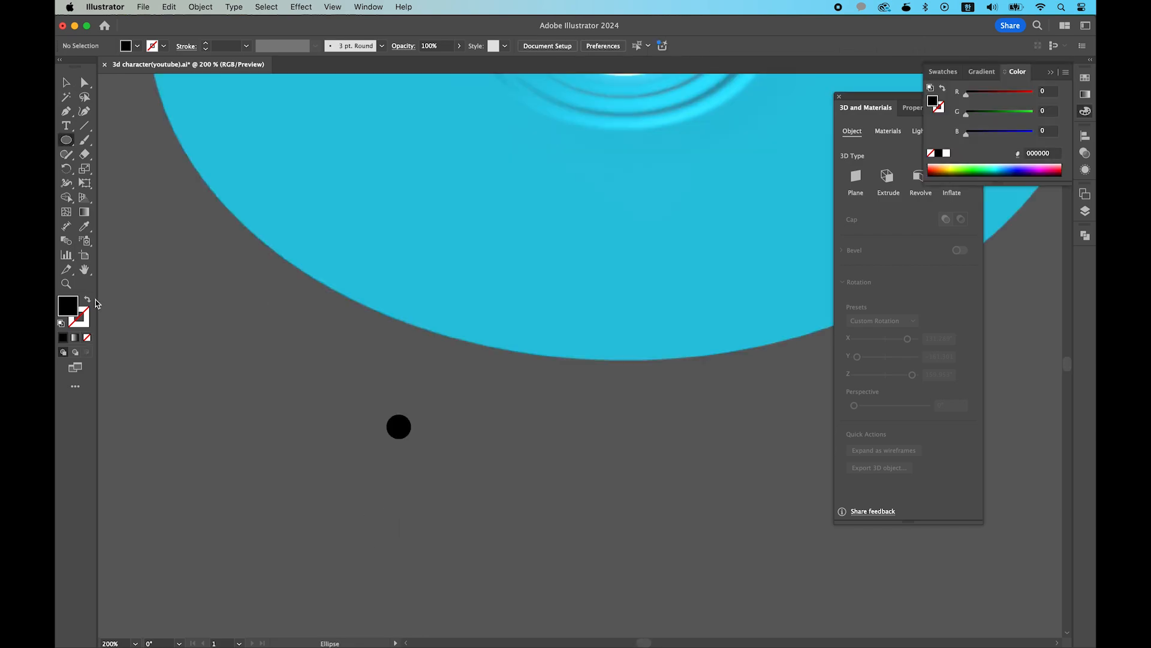
Draw a flat ellipse about 84 × 25 px with a yellow #ffd13e fill just below the black circle.
double_click(67, 306)
drag(339, 377, 340, 372)
click(285, 235)
click(457, 244)
mouse_move(387, 461)
mouse_down()
mouse_move(498, 496)
mouse_move(483, 490)
mouse_up()
key(v)
drag(441, 470, 454, 464)
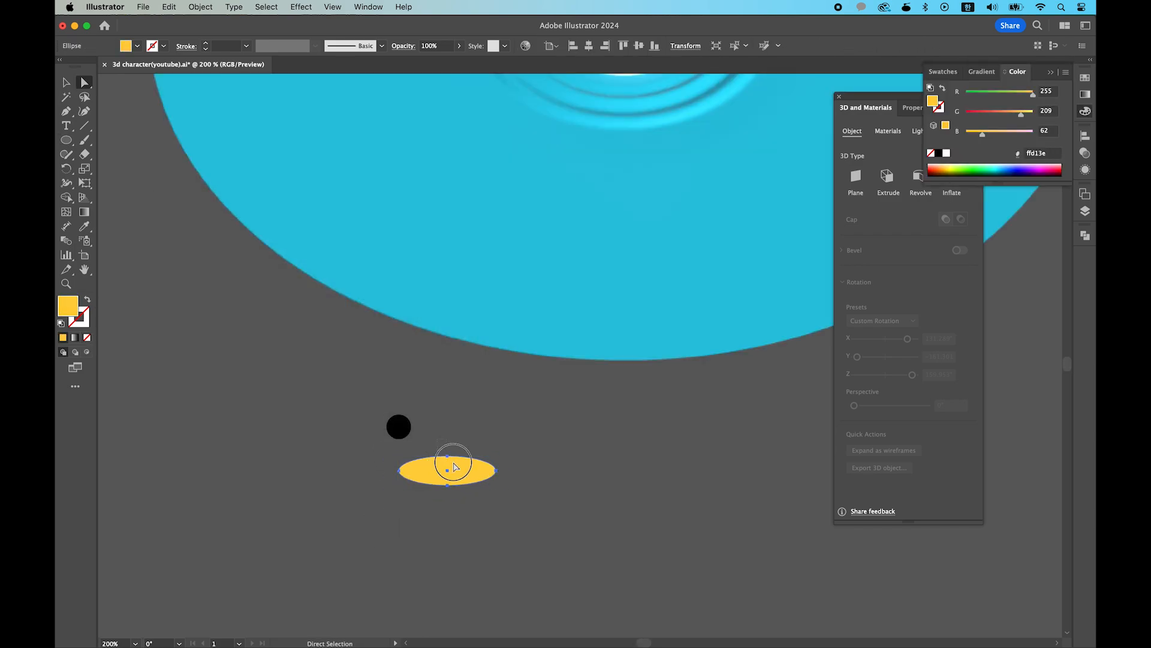
Flatten the yellow ellipse's curves by scaling its selected anchor points non-uniformly to 150% horizontally.
key(a)
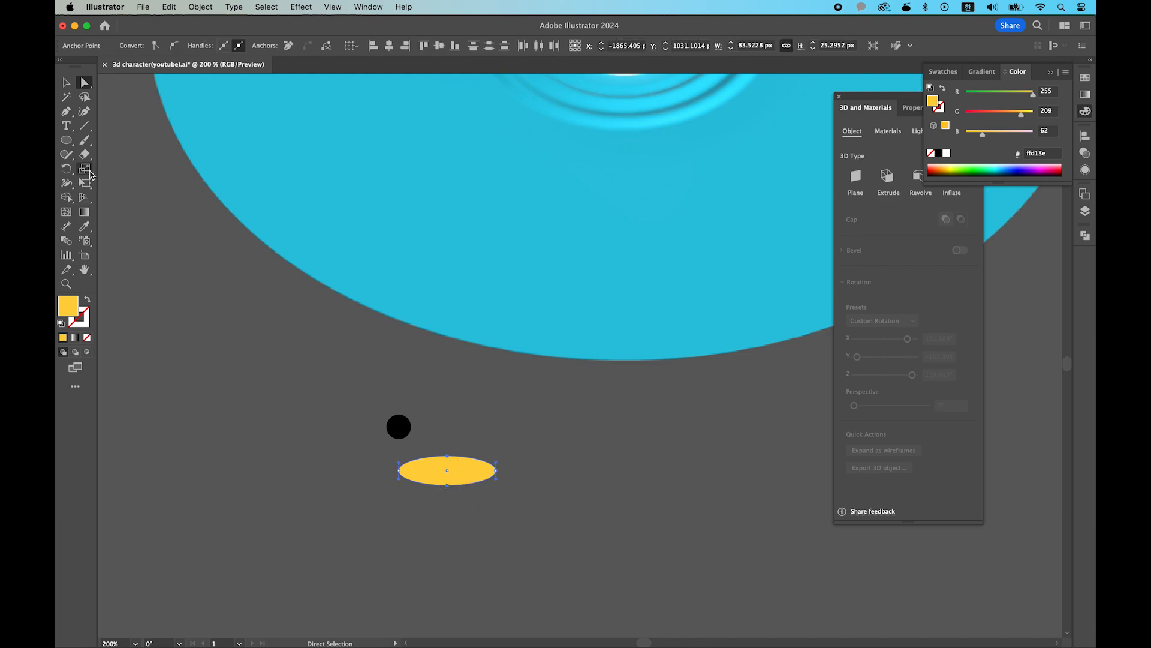
click(89, 172)
key(Return)
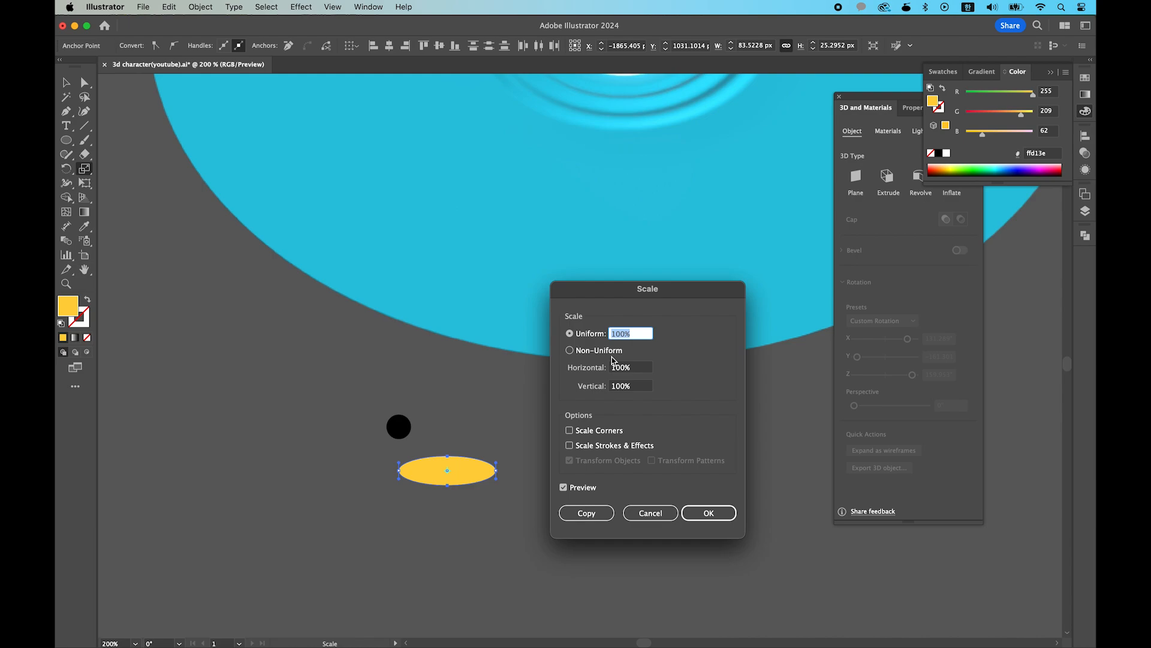
click(609, 354)
click(629, 366)
key(shift+Up)
key(shift+Up)
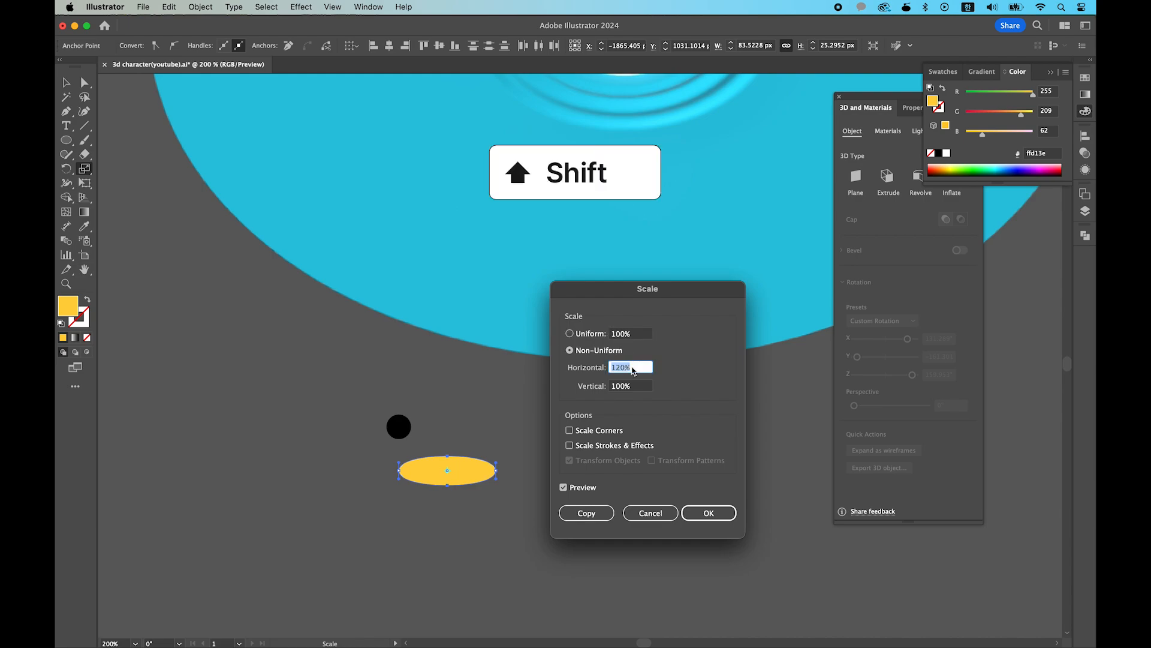
key(shift+Up)
key(shift+Up)
key(shift+Up)
click(705, 516)
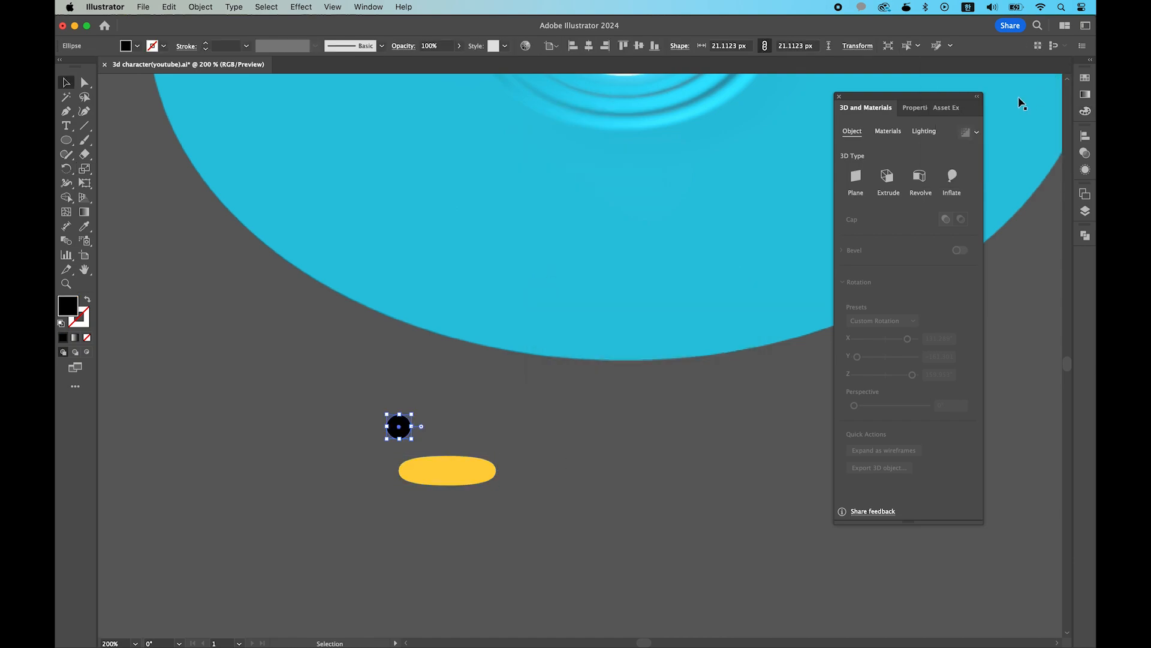
Inflate the black circle into a 3D eye about 9 px wide and position it, tilted, on the white dome.
click(953, 177)
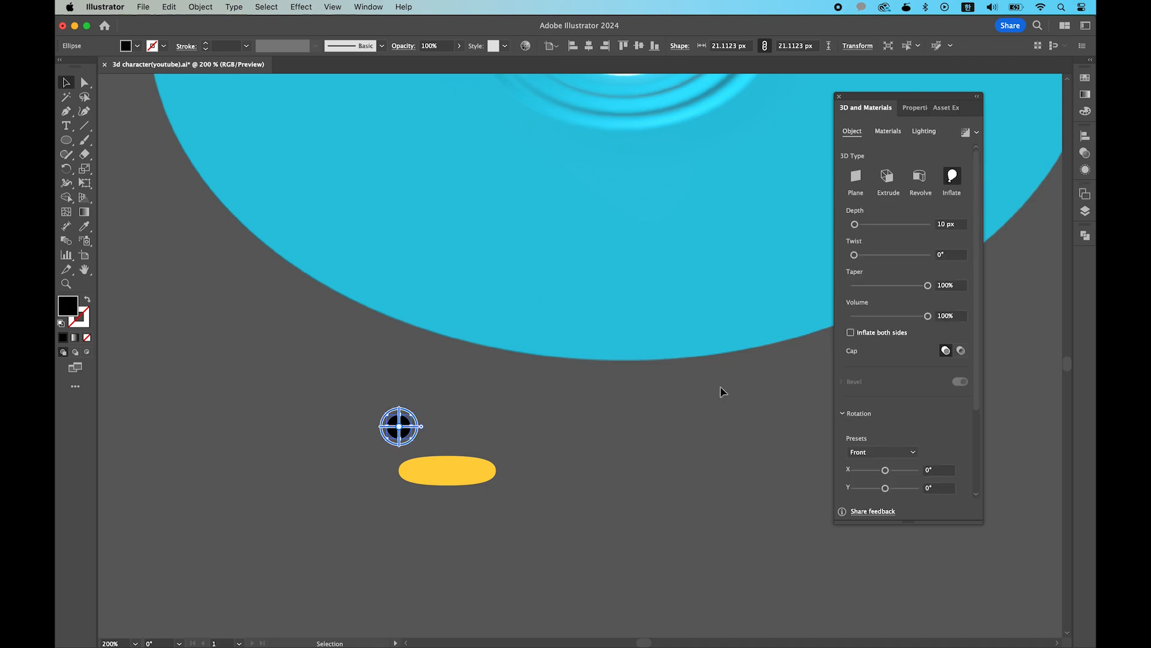
click(650, 413)
drag(478, 399, 440, 484)
drag(361, 509, 542, 262)
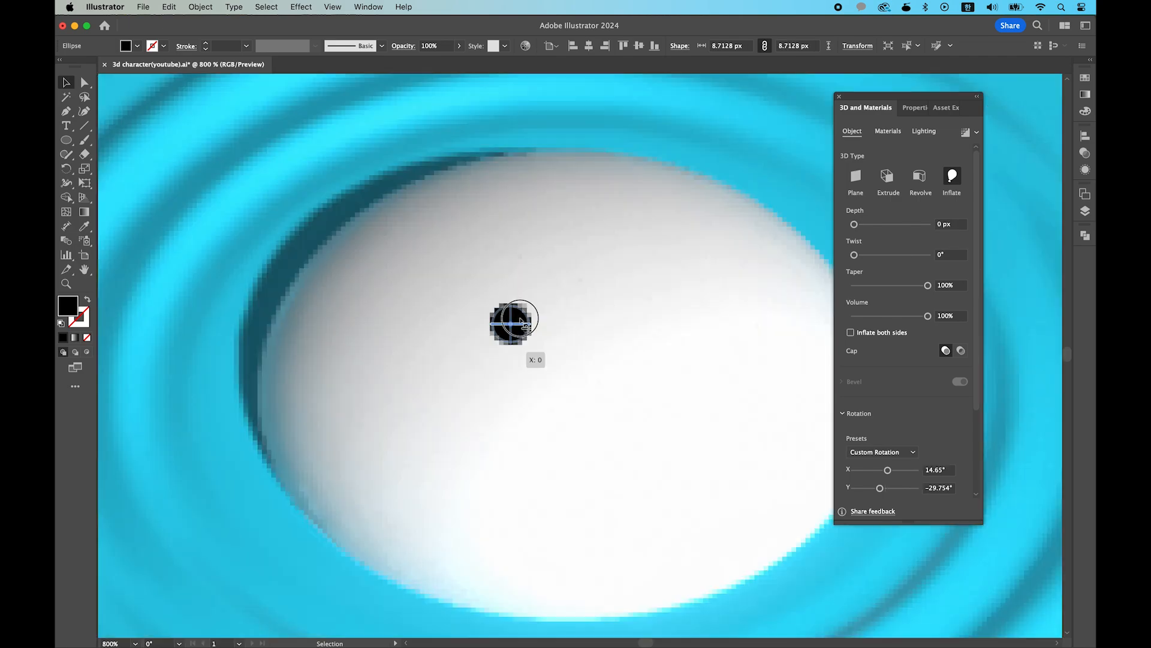
mouse_move(523, 326)
mouse_down()
mouse_move(516, 319)
mouse_move(534, 313)
mouse_move(474, 318)
mouse_move(517, 324)
mouse_up()
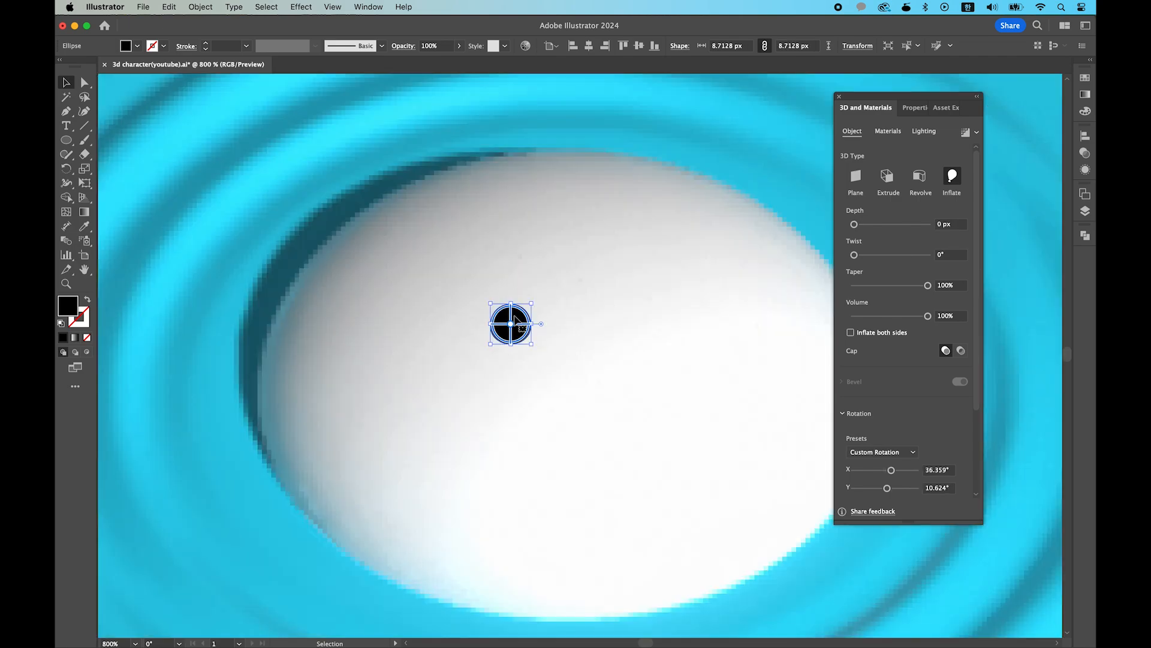
Light the eye with 70% softness, 60° height and shadows turned on, and render it with ray tracing.
click(925, 131)
scroll(909, 362, down, 4)
click(902, 412)
click(960, 483)
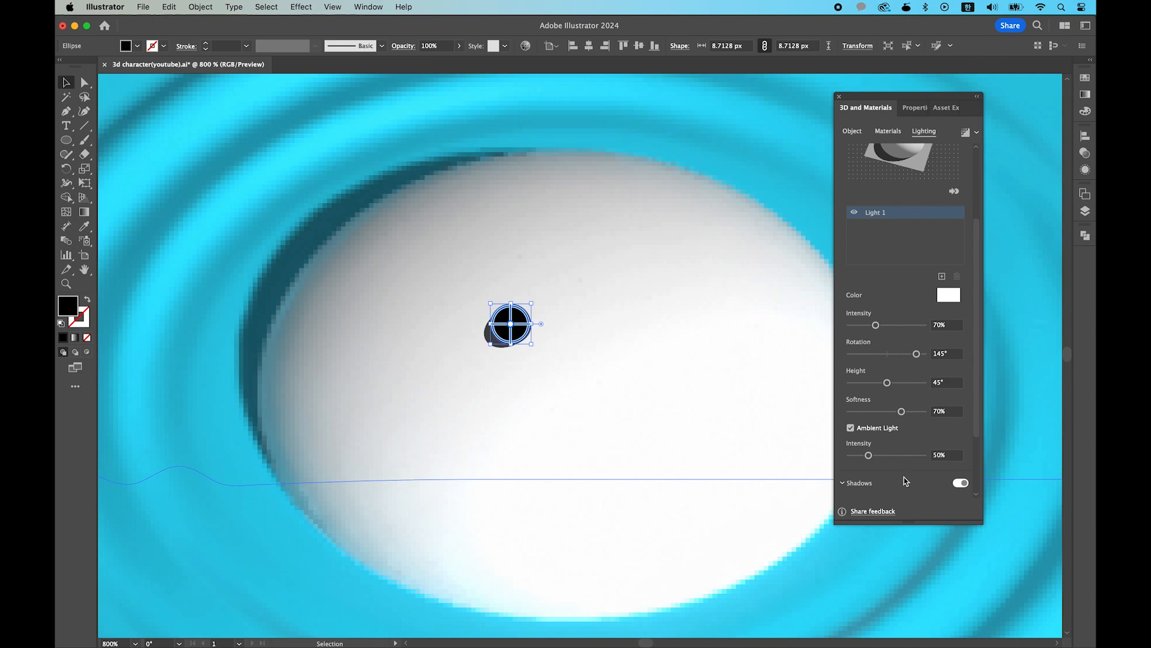
click(945, 384)
text(60)
key(Return)
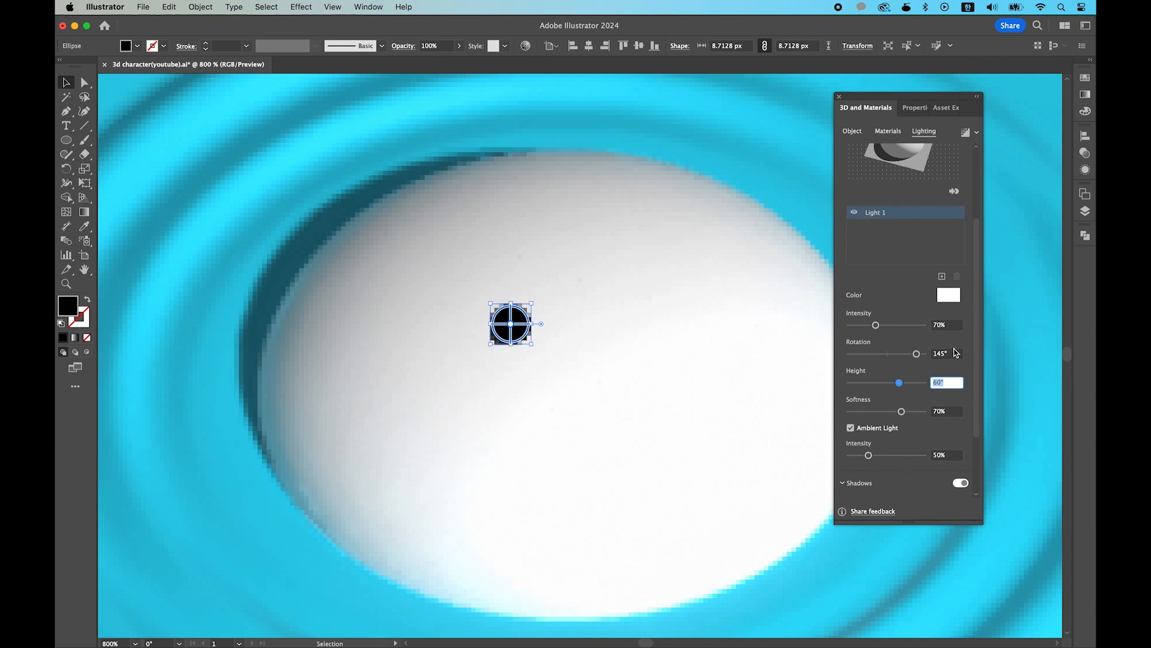
click(965, 132)
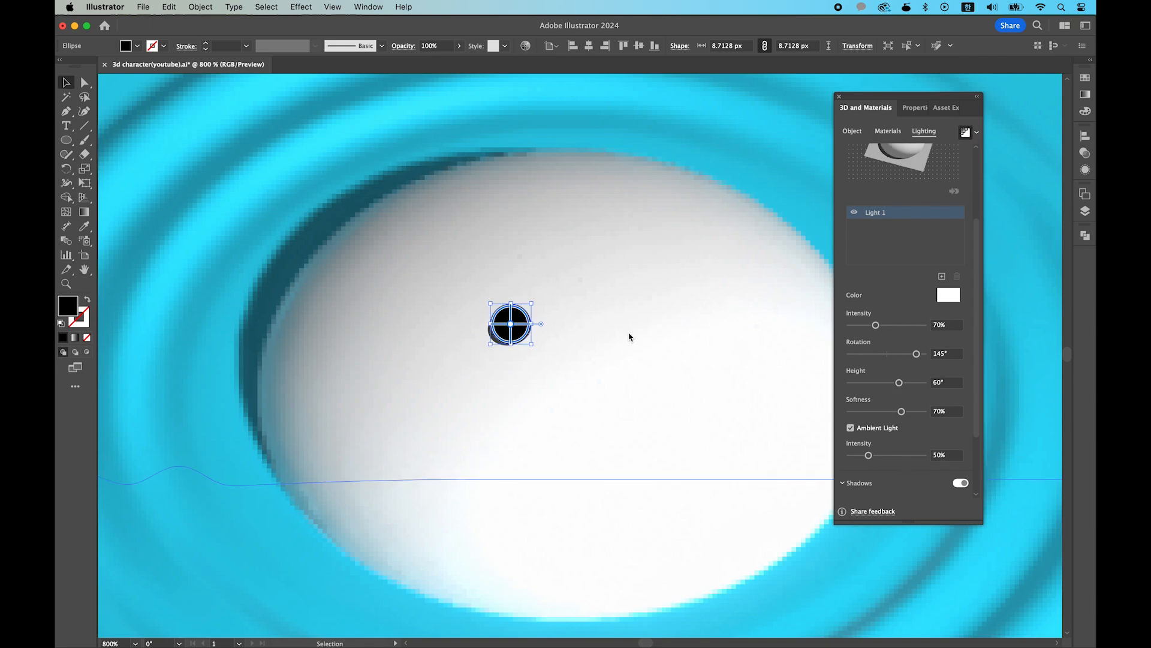
Duplicate the eye to the upper-right part of the white dome.
click(586, 348)
drag(511, 324, 709, 221)
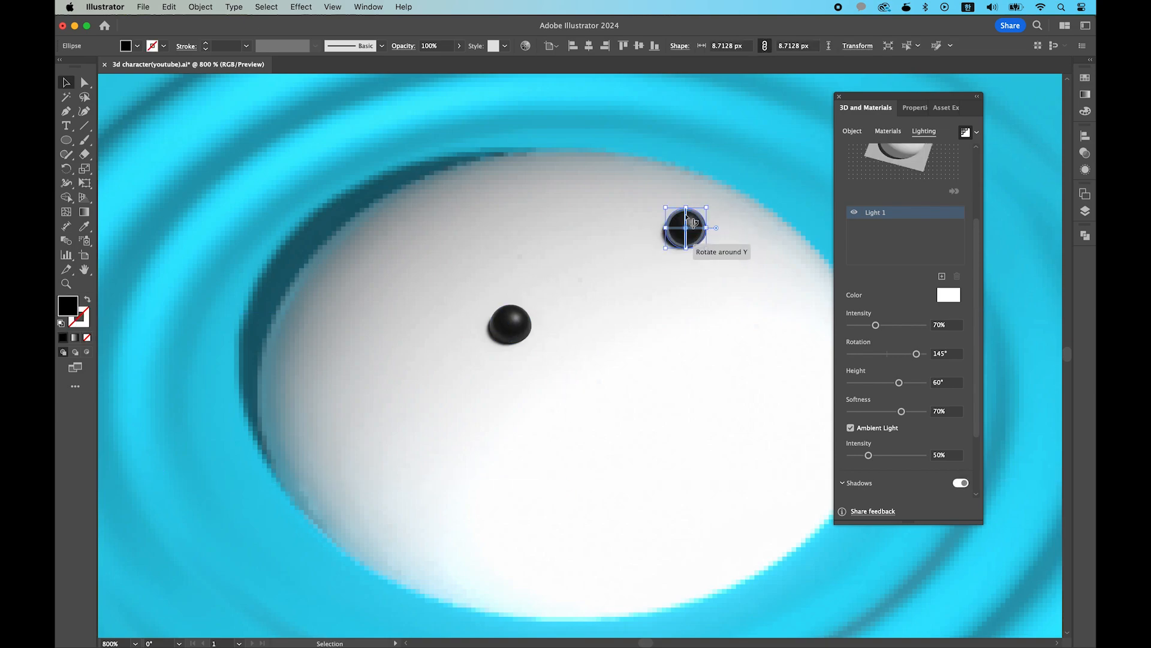
click(707, 336)
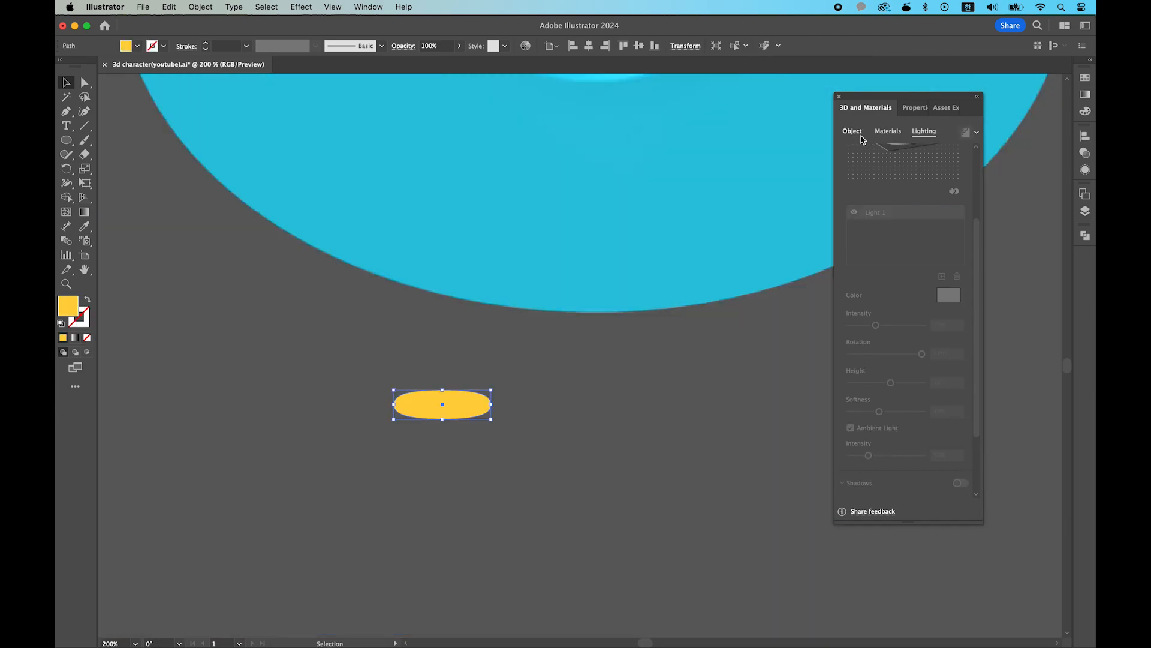
Inflate the yellow shape in 3D and move it onto the white dome below the eyes as a beak.
click(855, 132)
click(952, 175)
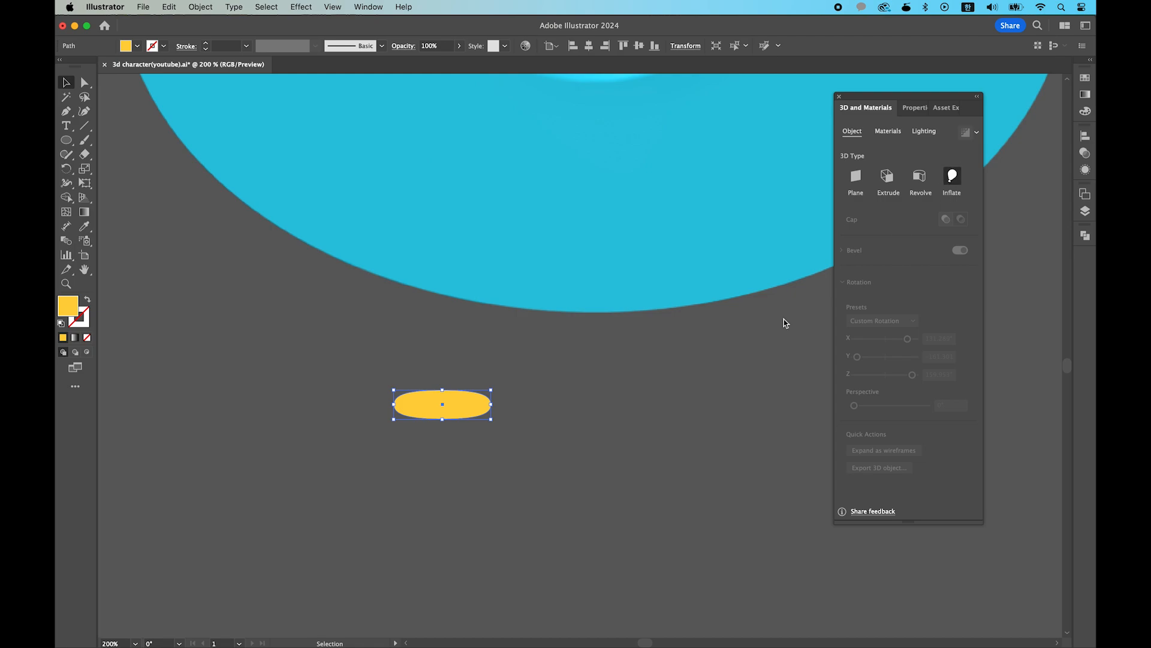
click(522, 377)
drag(522, 377, 619, 116)
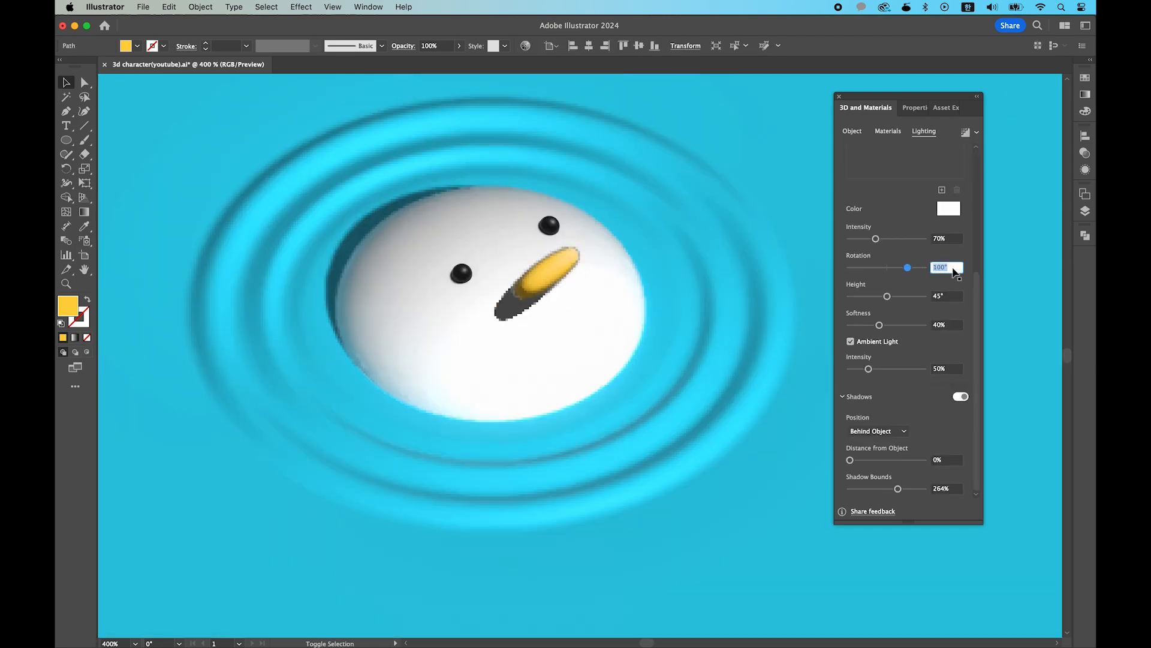
Light the beak with 100° rotation, 70° height and 70% softness, and render it with ray tracing.
key(Tab)
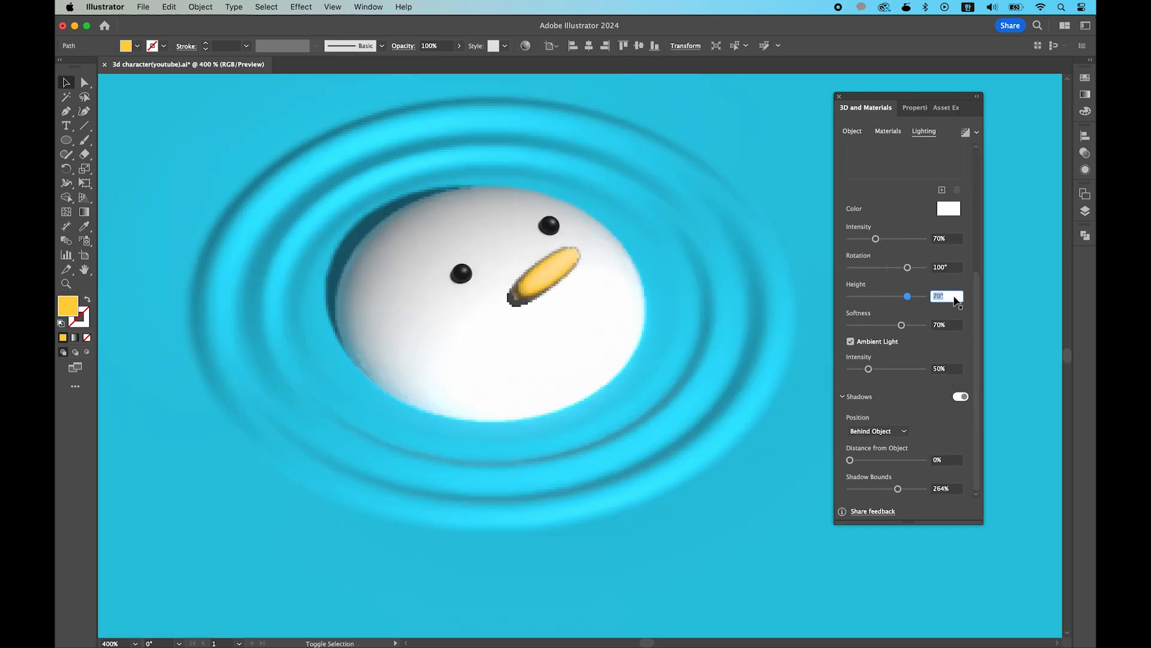
double_click(939, 324)
text(70)
double_click(939, 295)
text(80)
double_click(955, 267)
click(663, 285)
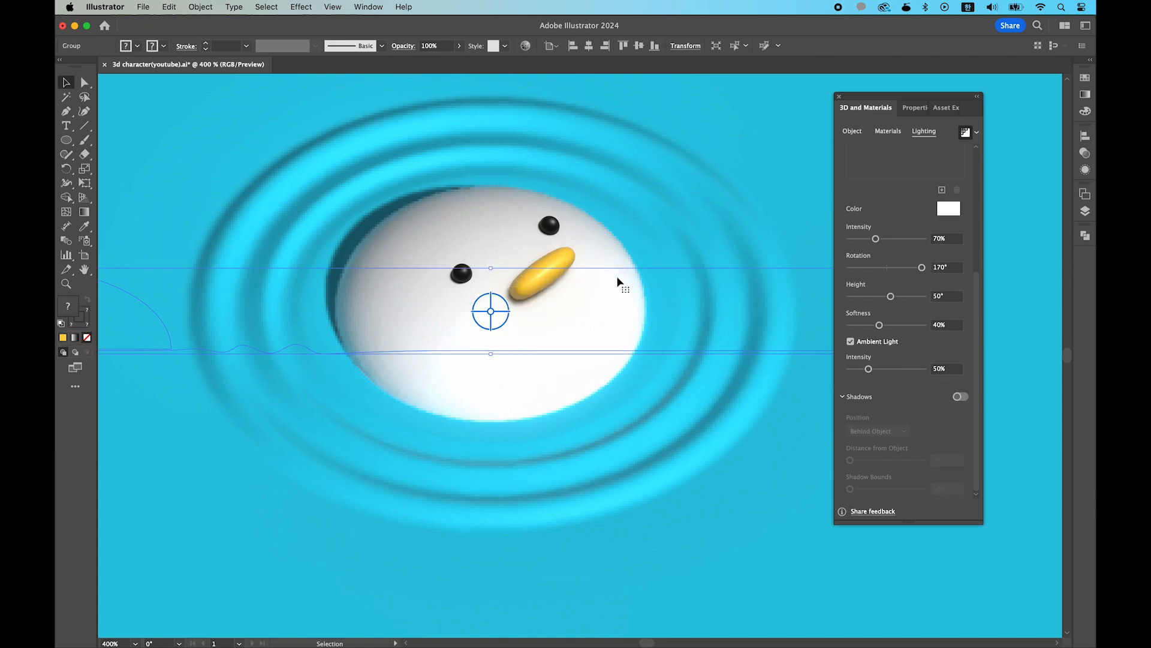
drag(555, 274, 585, 325)
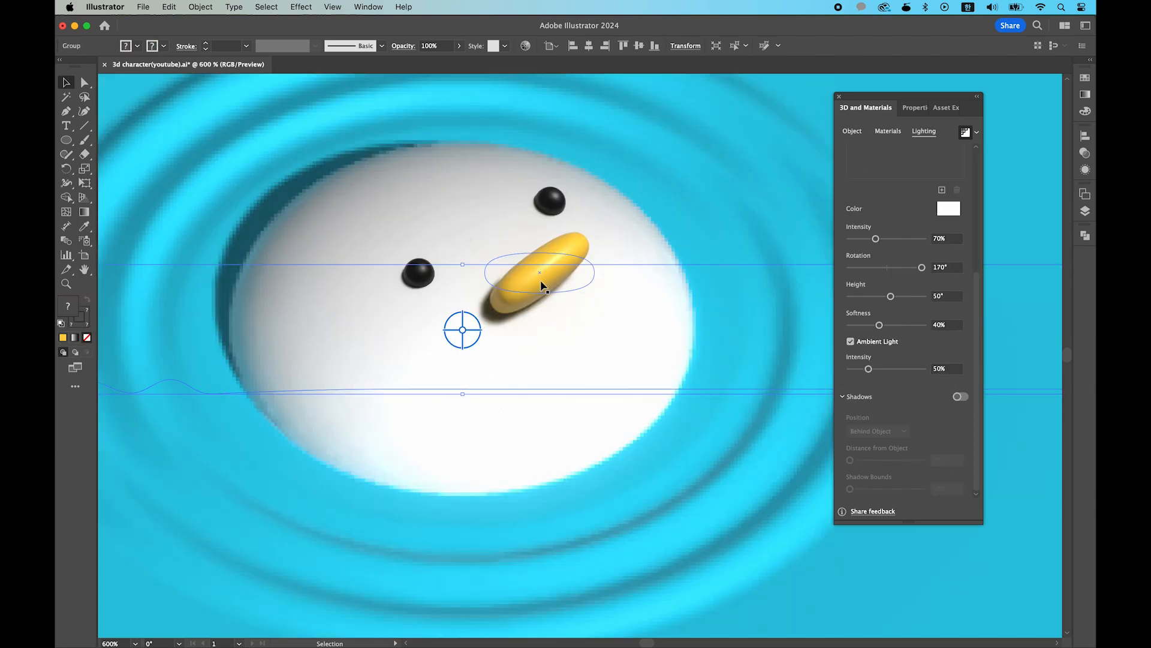
key(super+minus)
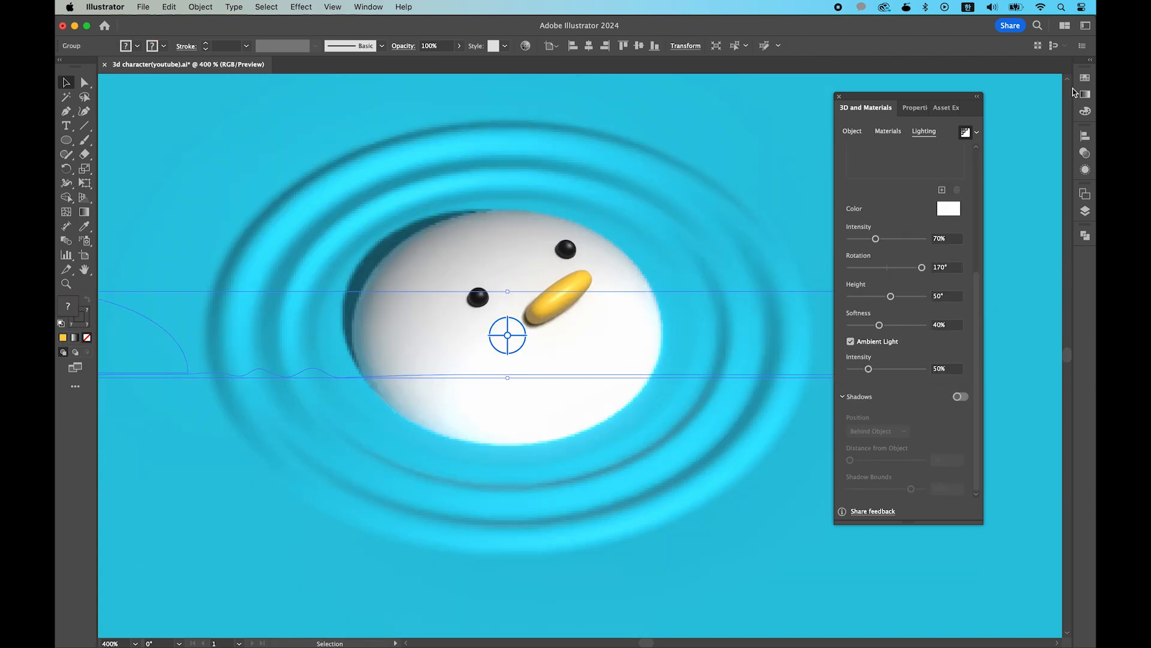
click(965, 133)
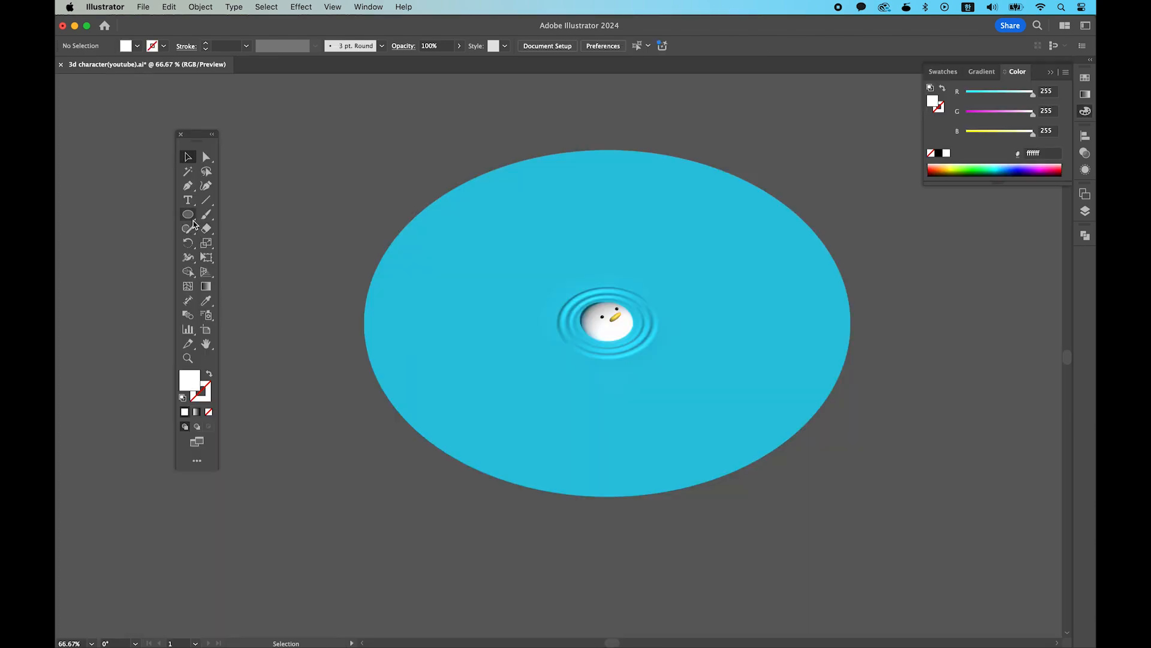
Draw a white circle about 884 px in diameter centred on the character, covering most of the water.
click(190, 216)
drag(608, 324, 786, 324)
key(v)
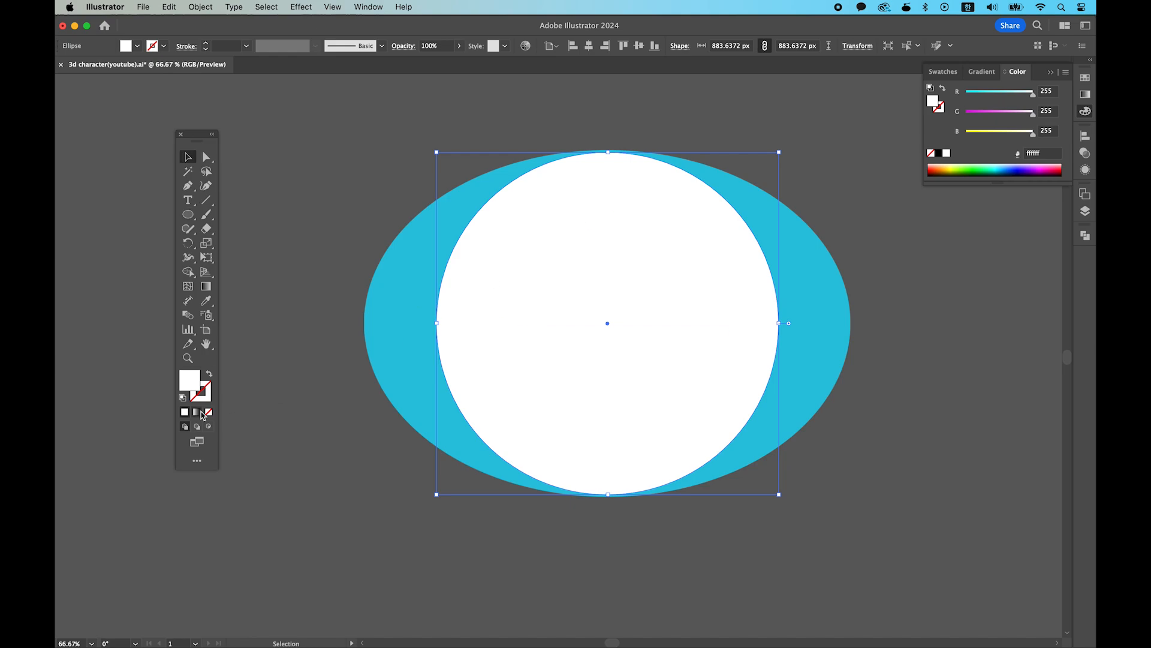
Fill the circle with a white-to-black radial gradient and set its blending mode to Soft Light.
click(202, 412)
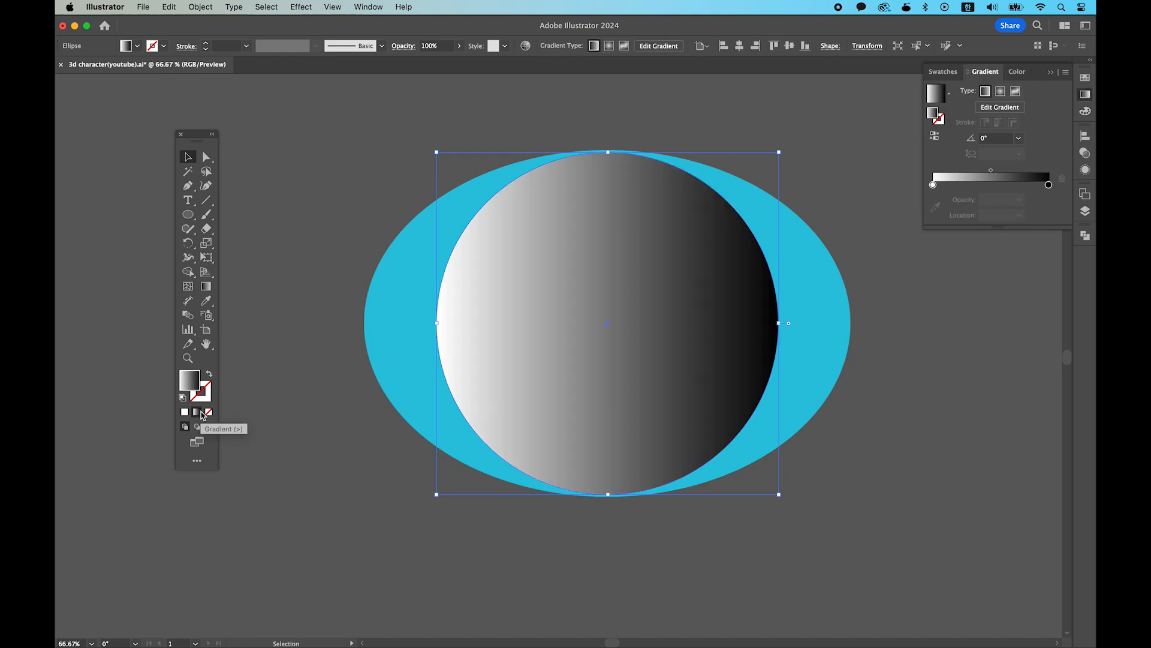
click(610, 48)
click(409, 52)
click(303, 65)
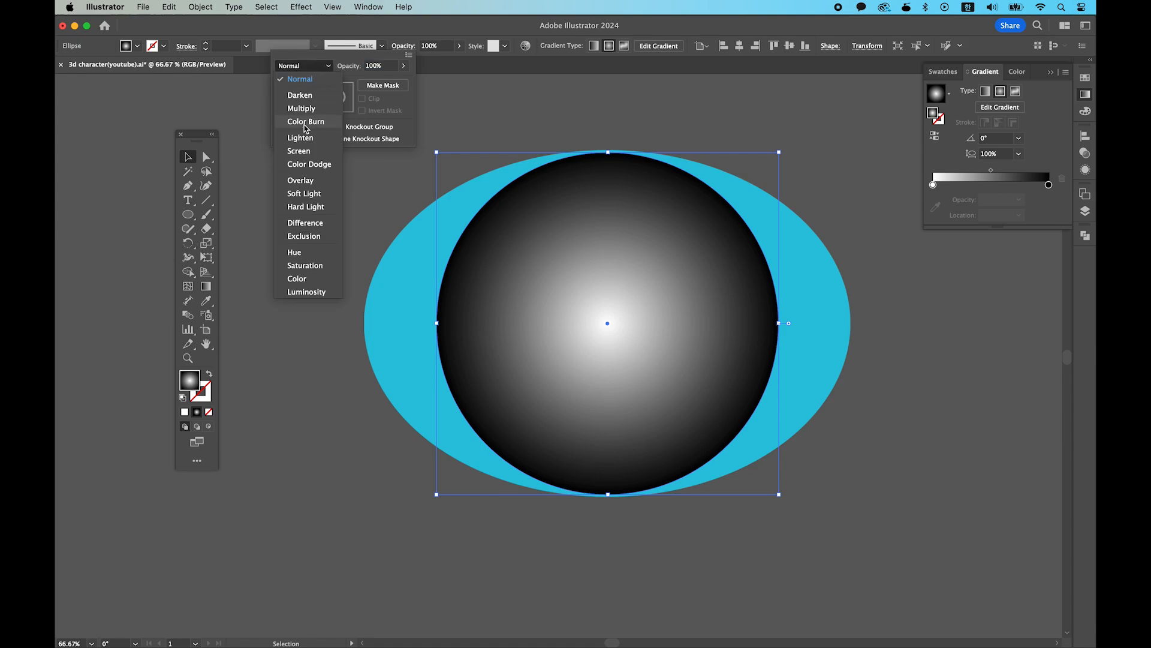
click(302, 192)
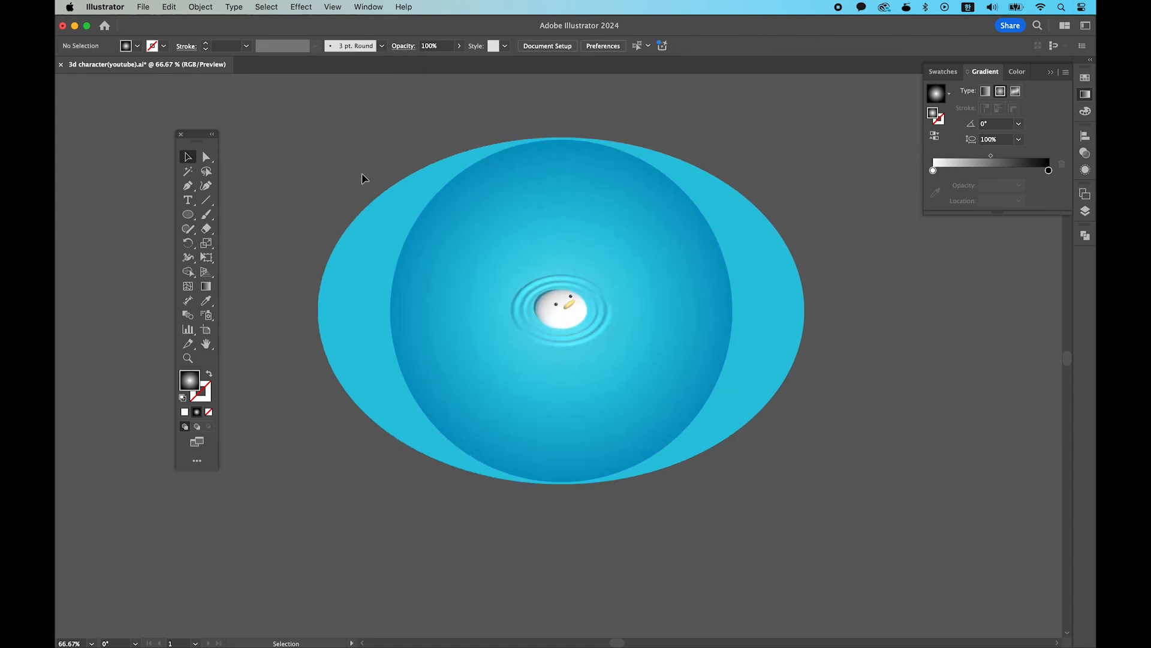
Draw a plain white square centred on the character, inside the gradient circle.
drag(188, 214, 204, 214)
click(198, 412)
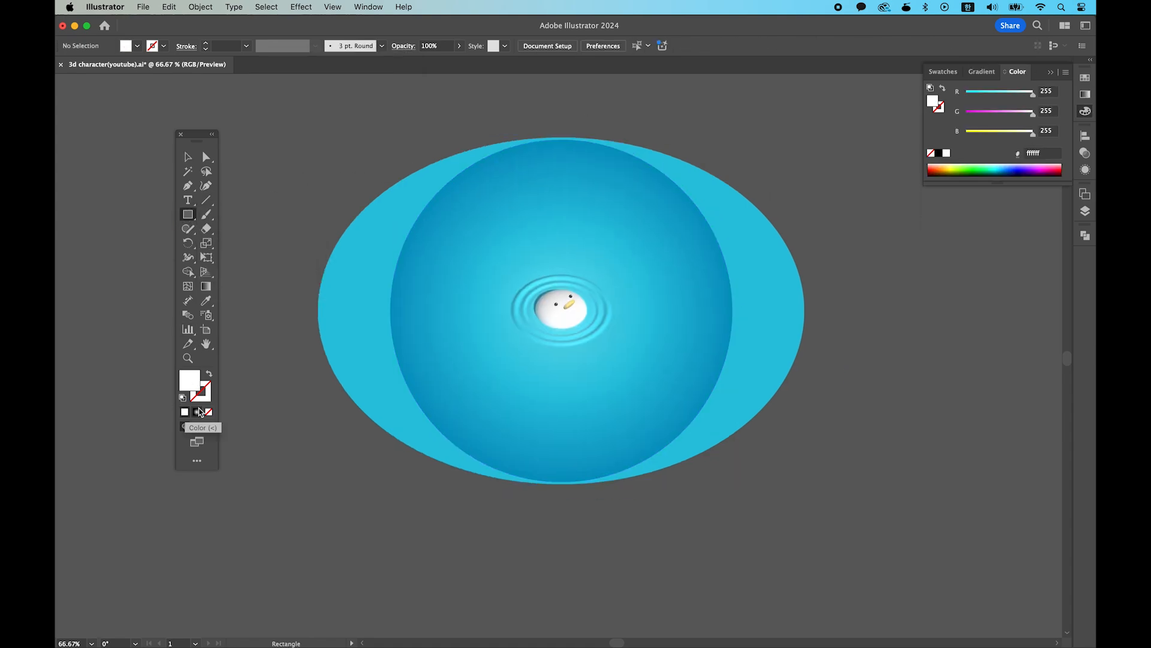
drag(562, 310, 673, 233)
key(v)
Select all the artwork and clip it to the white square with a clipping mask.
click(648, 281)
key(super+a)
right_click(578, 239)
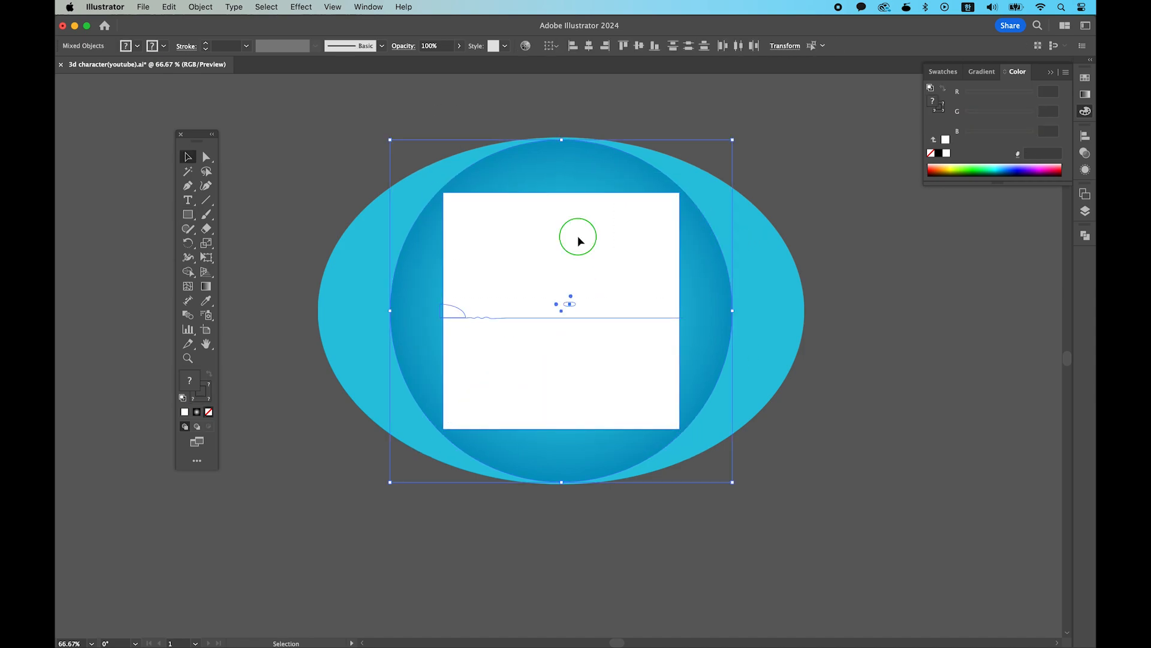
click(637, 435)
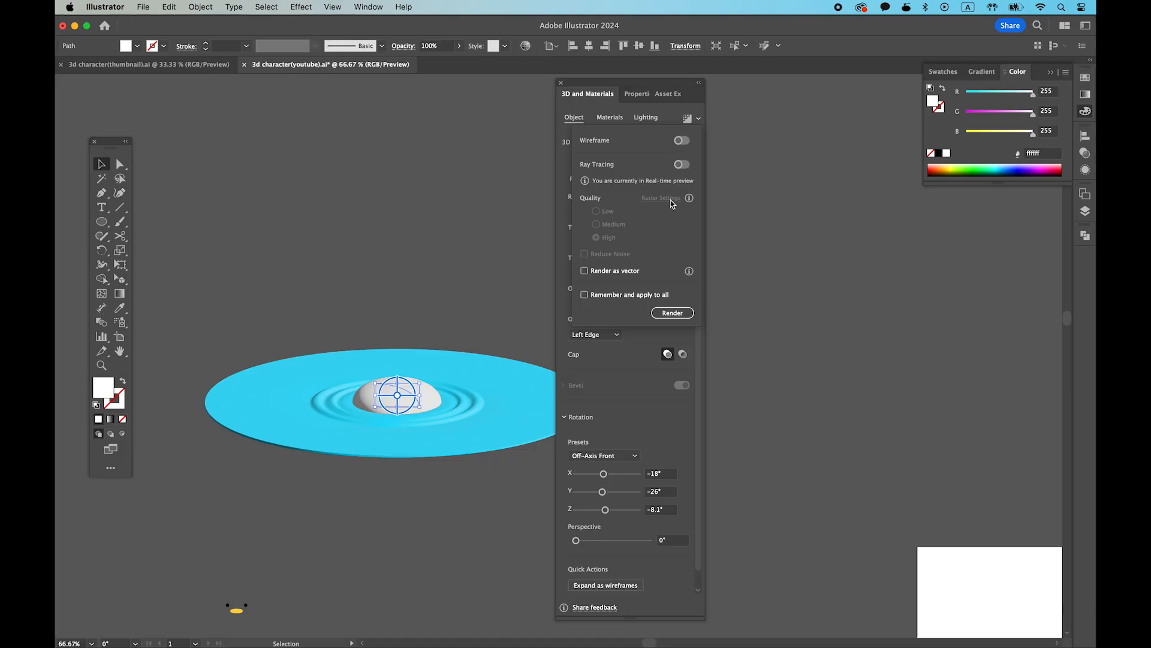
Turn on ray tracing for the revolved dome and water, and open the resolution choices in the document raster effects settings.
click(682, 164)
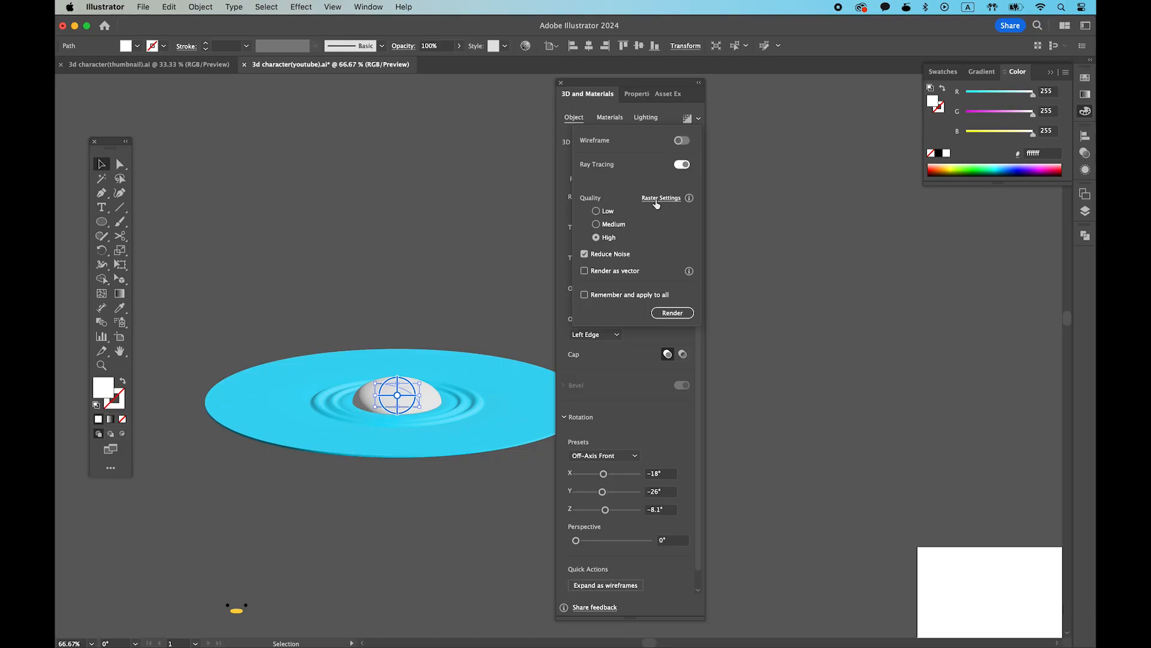
click(660, 198)
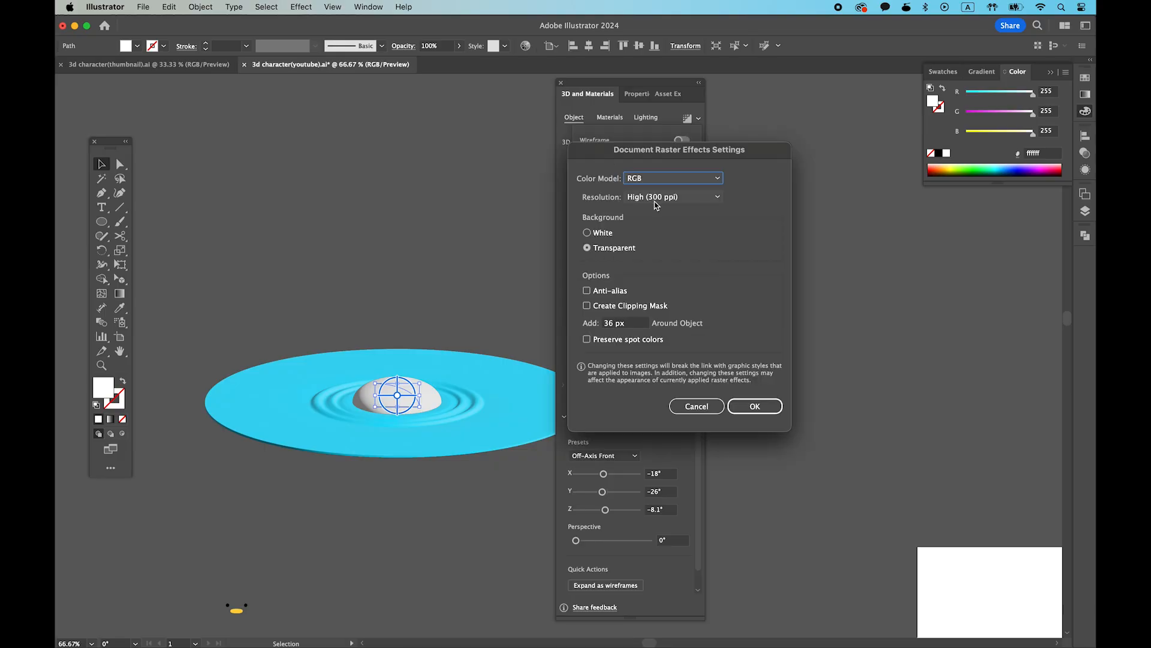
click(655, 202)
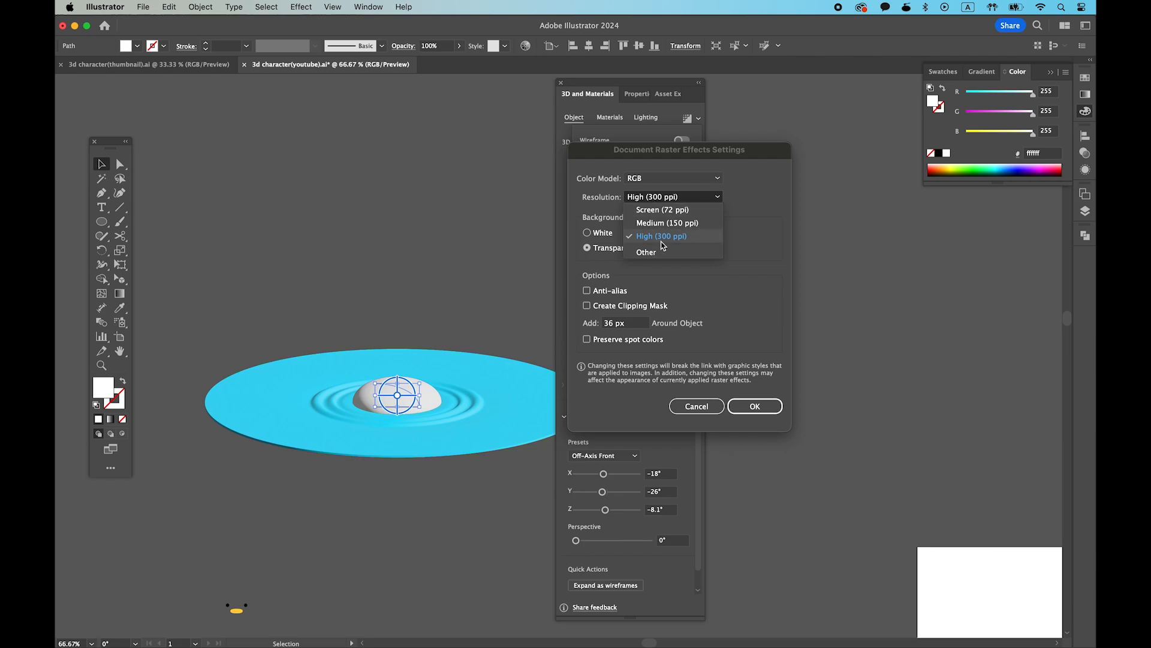